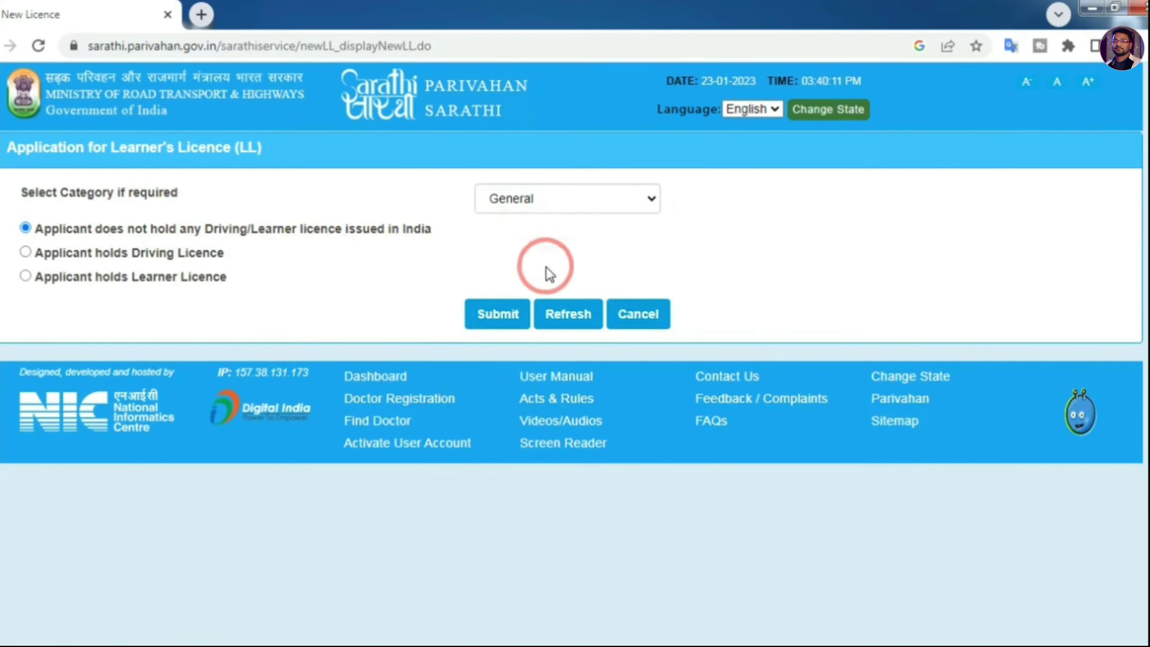
- Submit the General category selection and choose to apply via Aadhaar authentication, accepting the mobile number notice
left_click(499, 316)
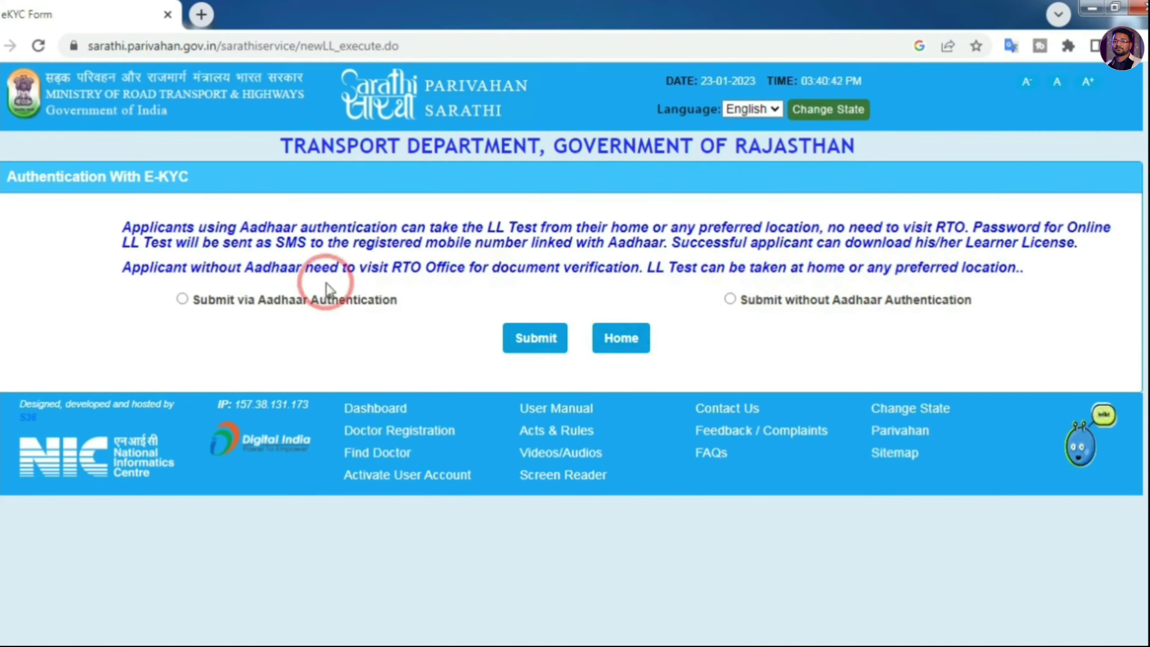
left_click(181, 300)
left_click(541, 343)
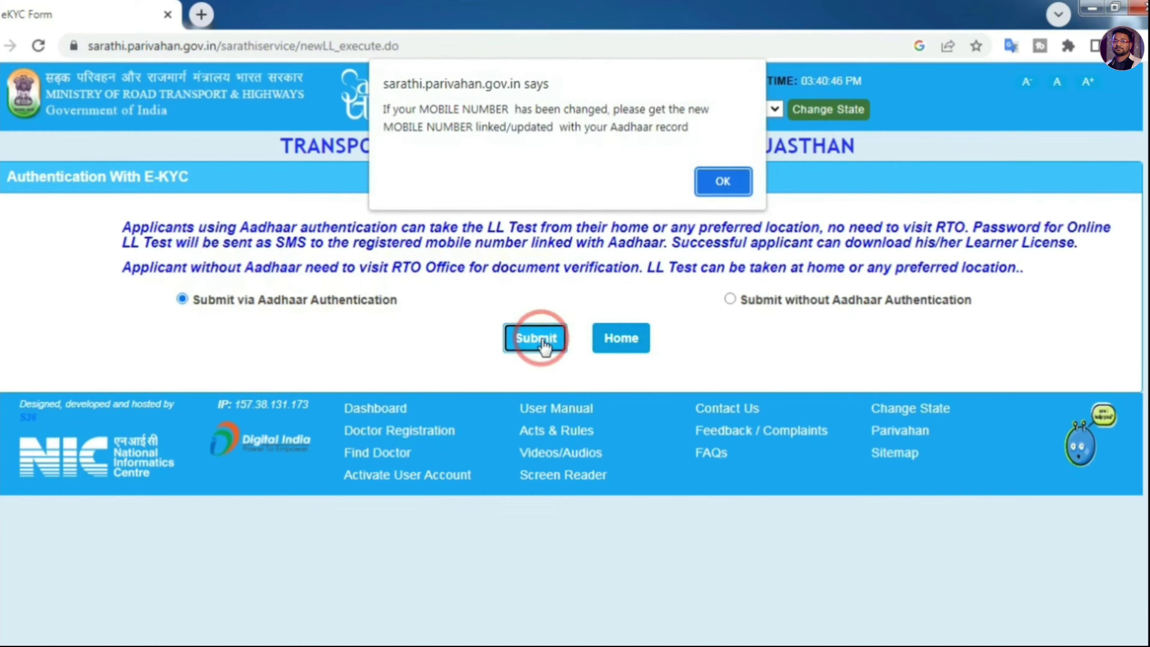
left_click(722, 181)
scroll(576, 448, "down", 2)
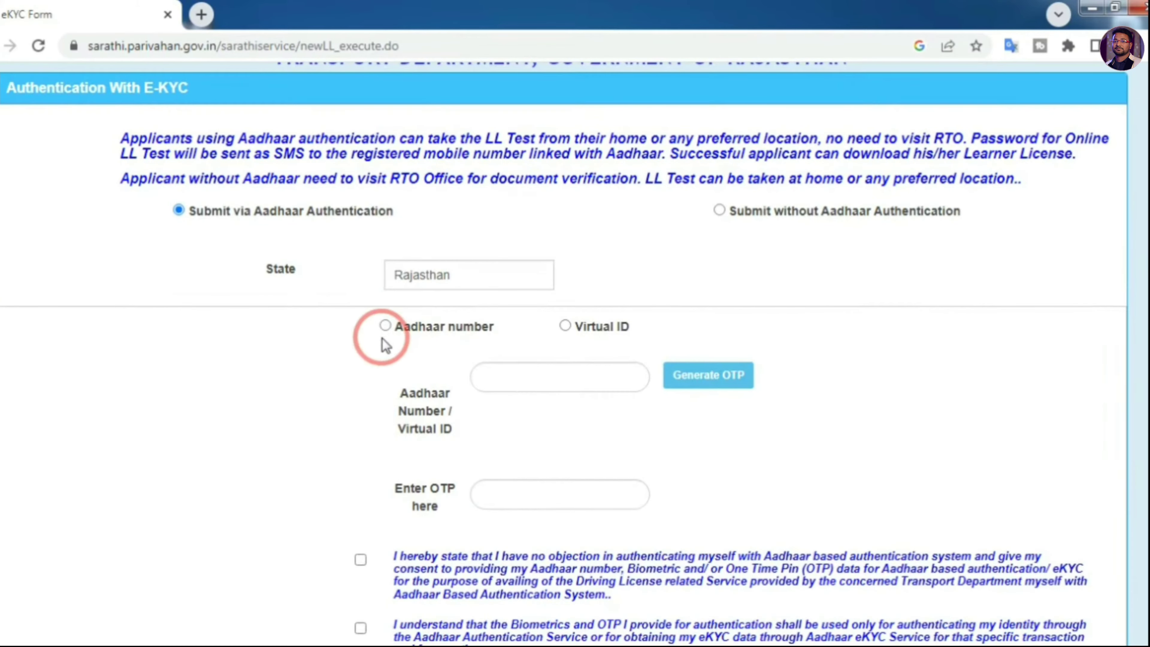
- Authenticate the applicant using the Aadhaar number option and proceed with the retrieved applicant and address details
left_click(386, 327)
left_click(538, 375)
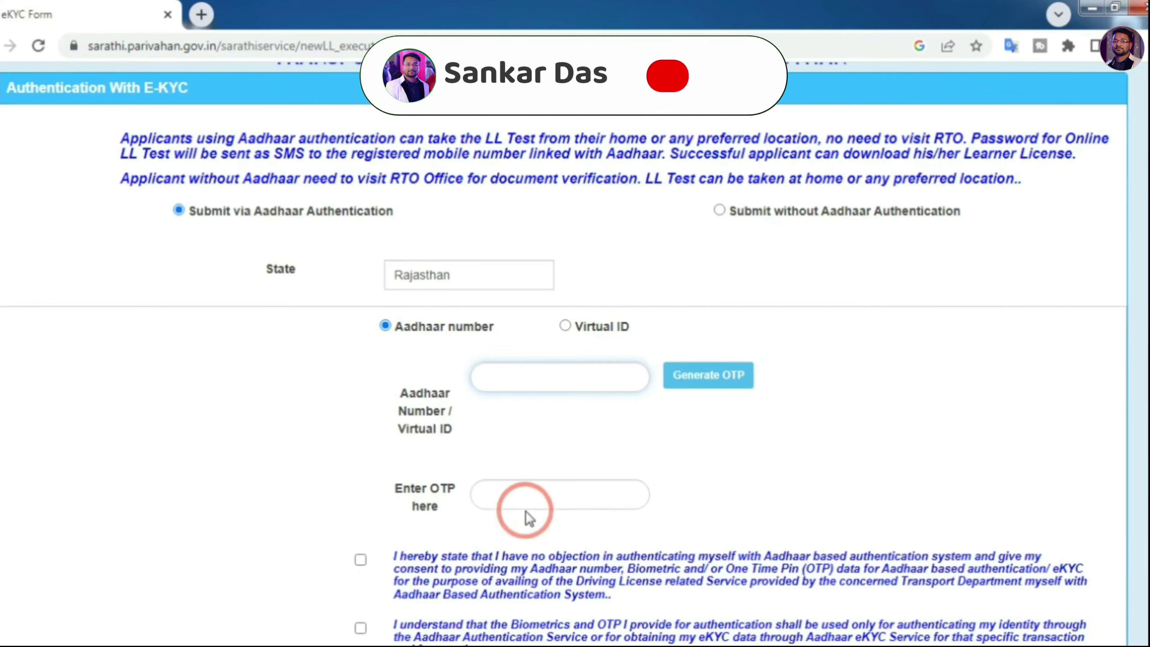
scroll(525, 525, "down", 4)
left_click(394, 568)
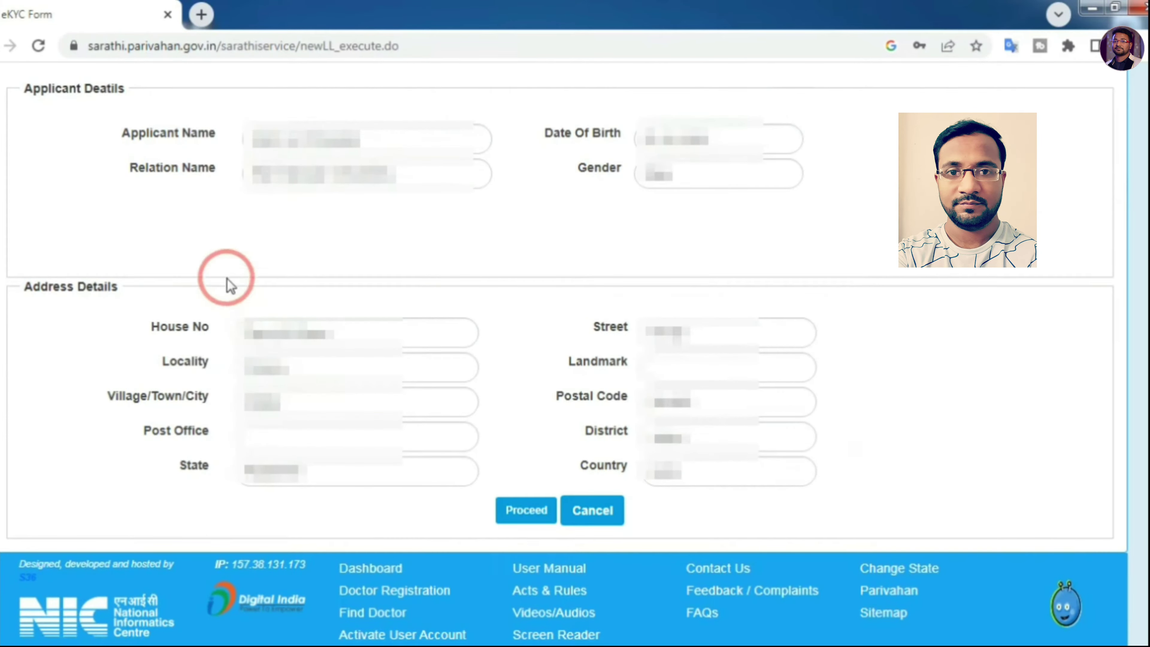
left_click(526, 513)
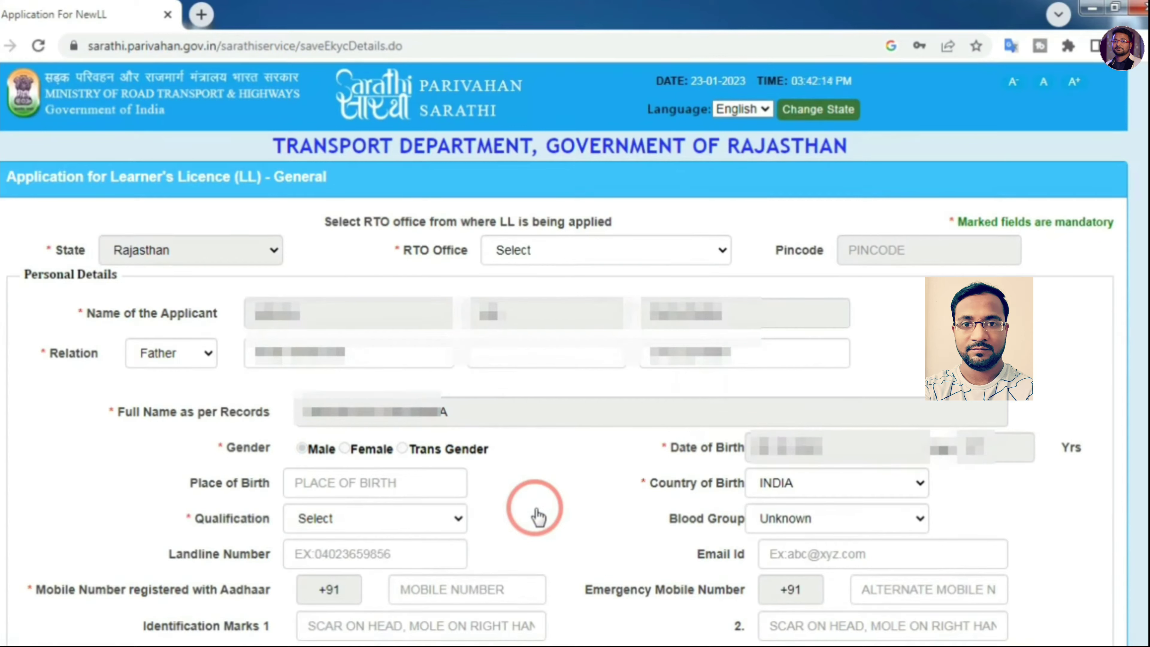
- Set the RTO office for the learner's licence application to CHOMU (DTO) -- RJ41
left_click(603, 247)
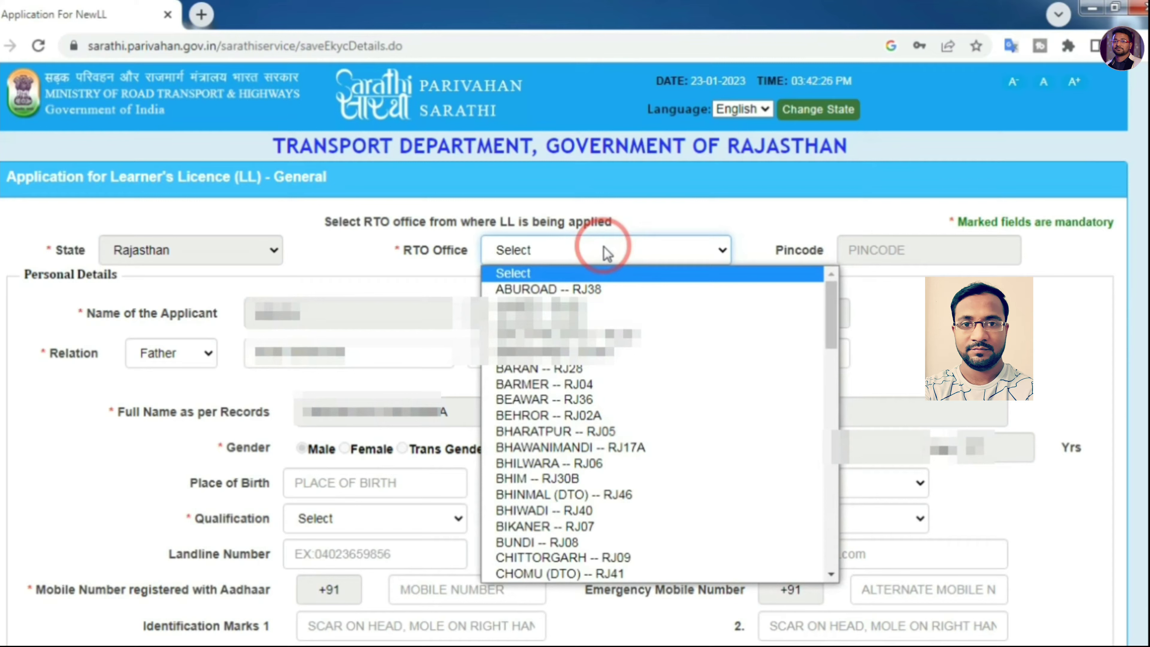
left_click(656, 574)
scroll(658, 415, "down", 2)
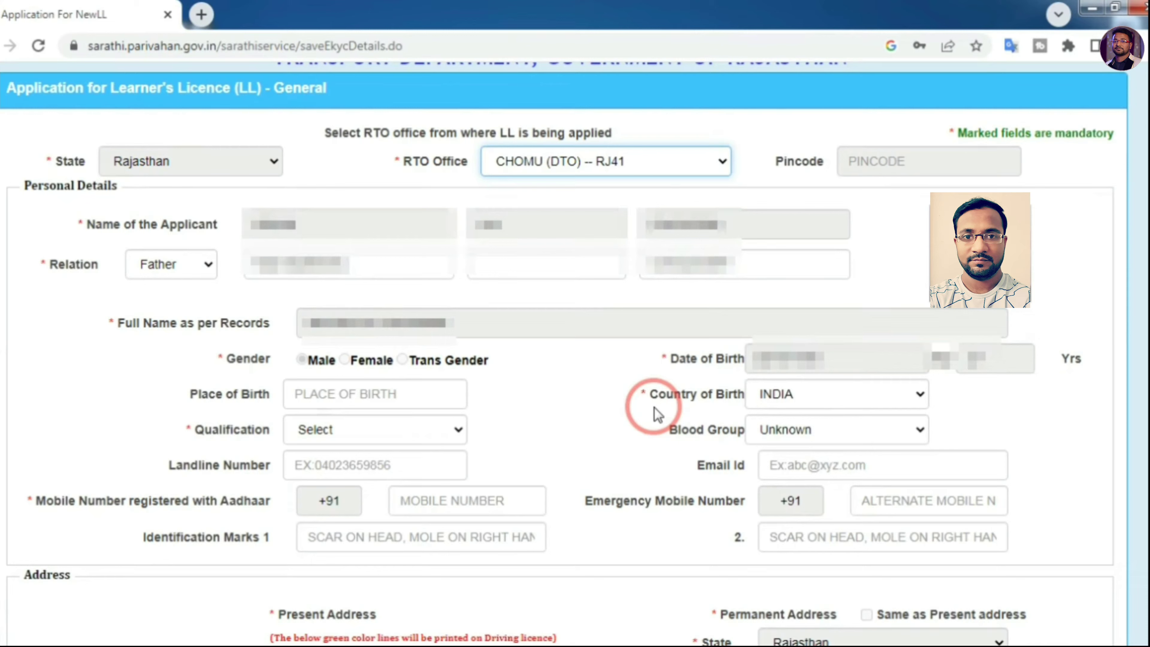
- In the personal details, set the qualification to 8th Passed and the blood group to Unknown
left_click(336, 403)
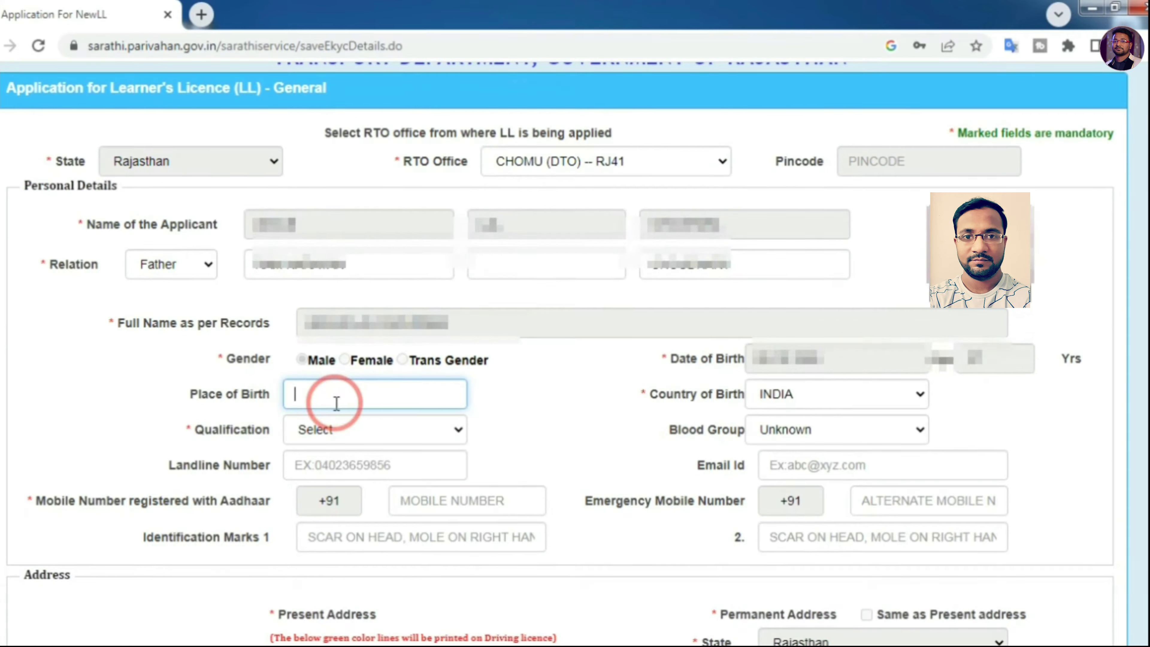
left_click(337, 432)
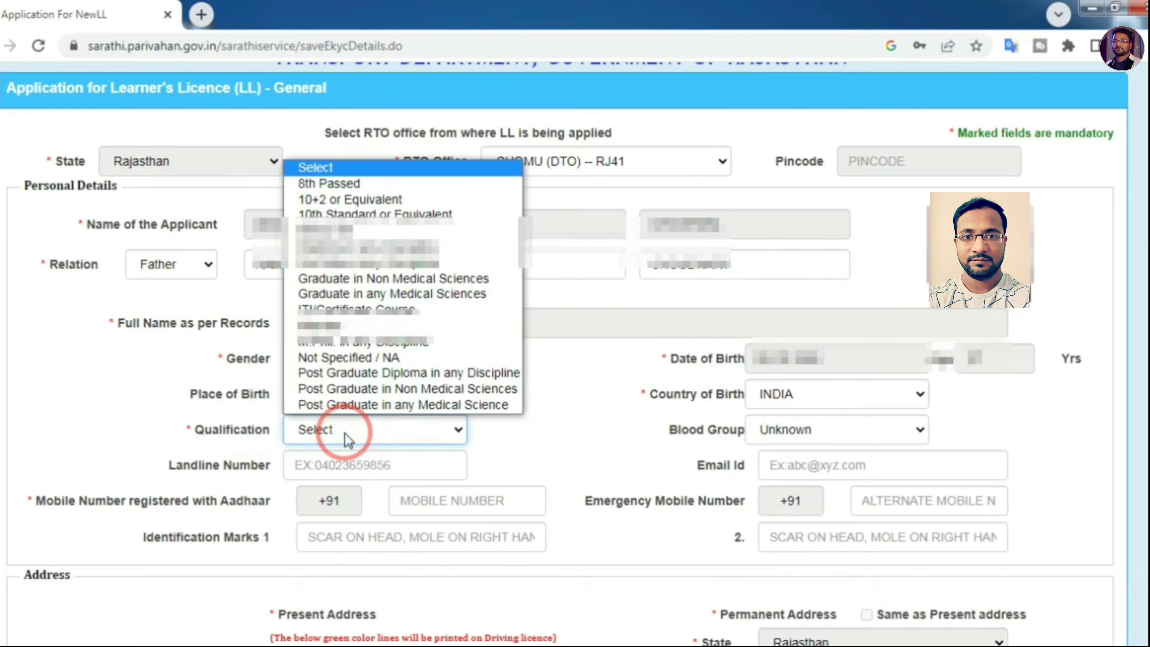
left_click(343, 188)
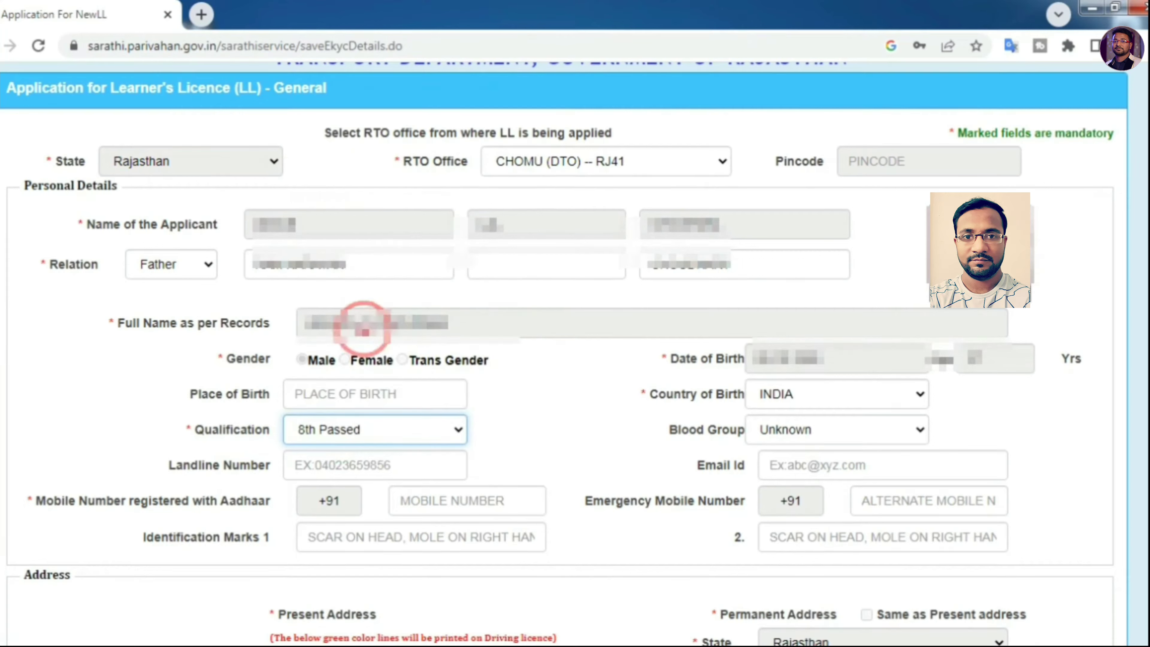
left_click(797, 431)
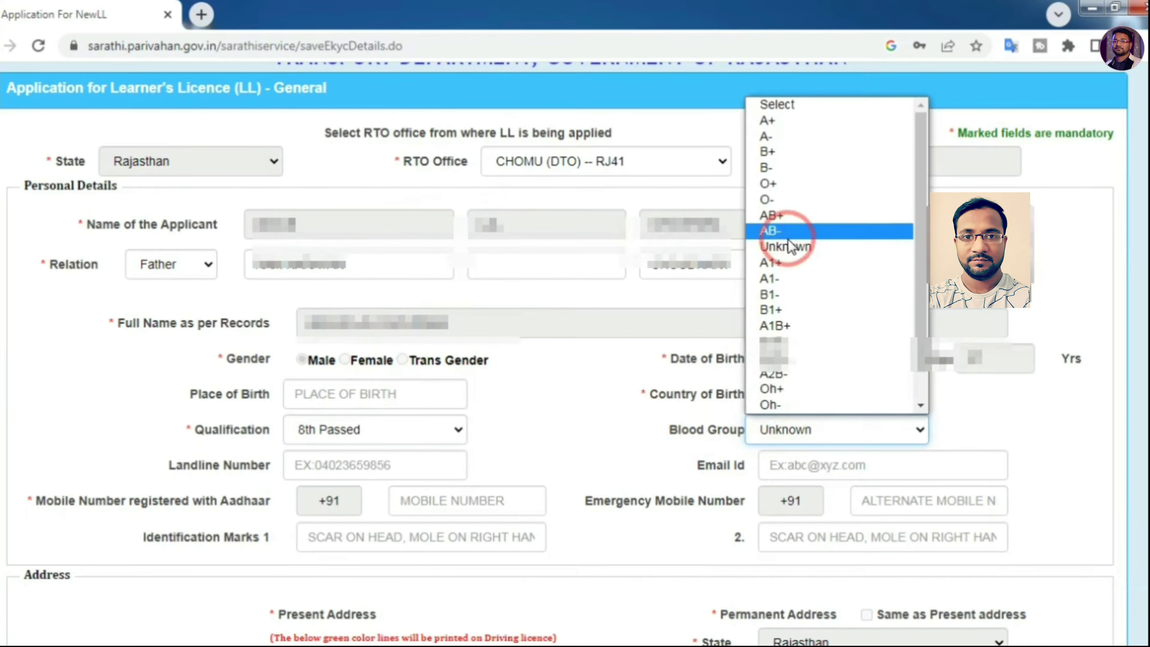
left_click(803, 246)
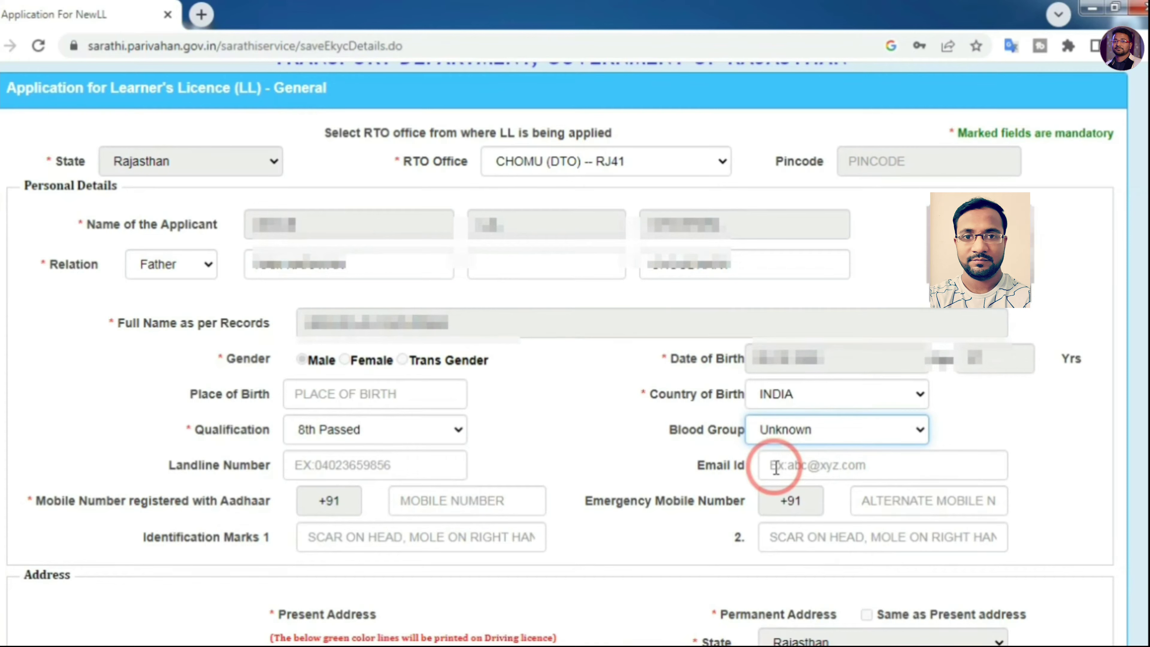
- Set the duration of stay at the present address to 27 years and 00 months
scroll(775, 467, "down", 3)
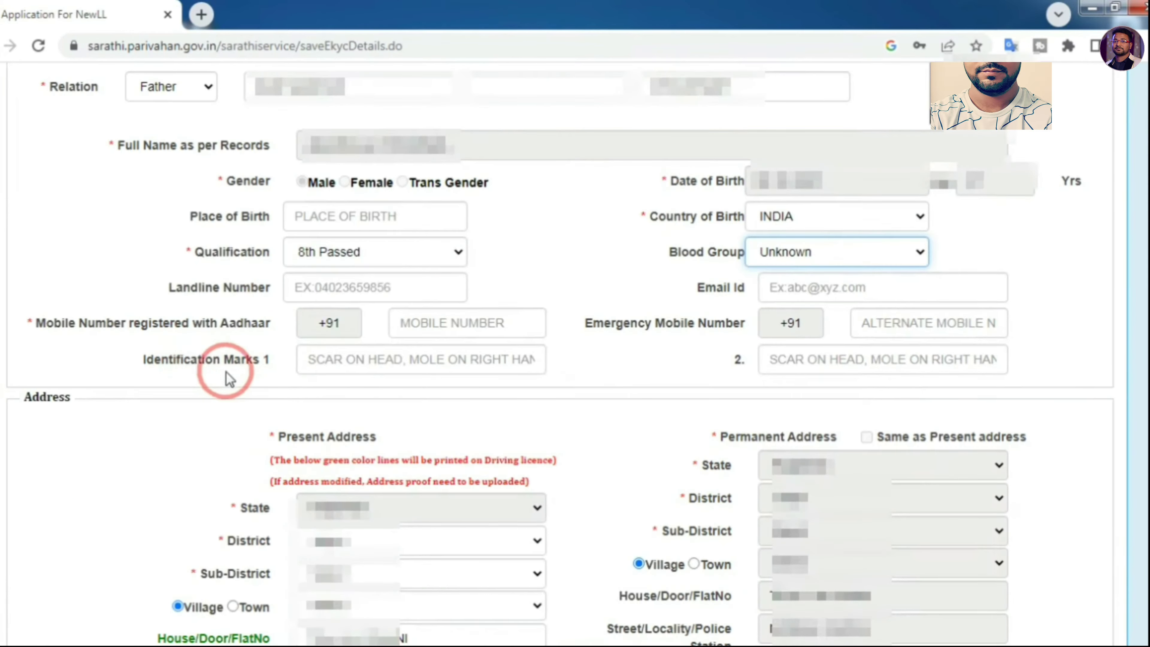
left_click(350, 370)
scroll(351, 369, "down", 3)
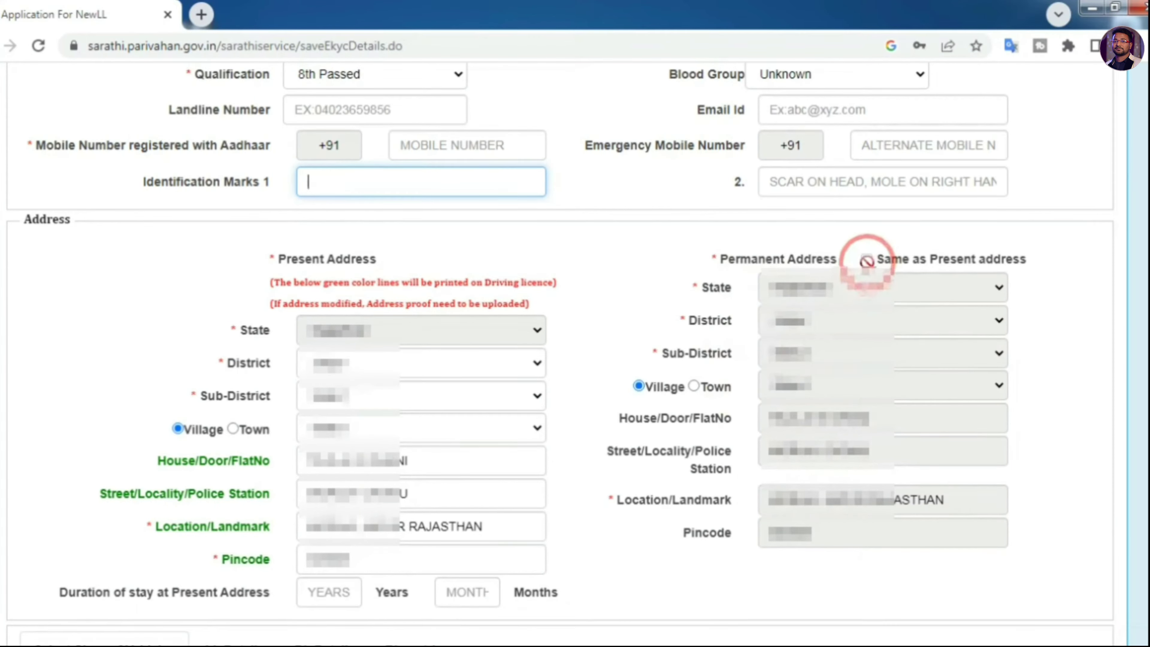
scroll(871, 267, "down", 4)
left_click(324, 413)
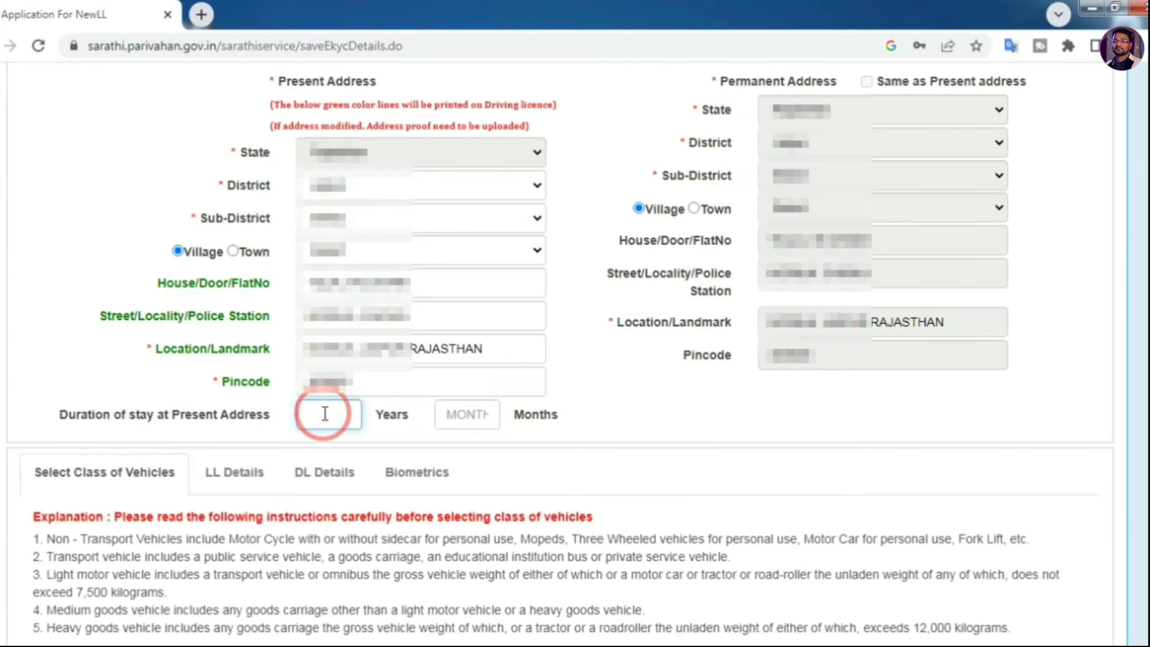
type("27")
key("Tab")
type("00")
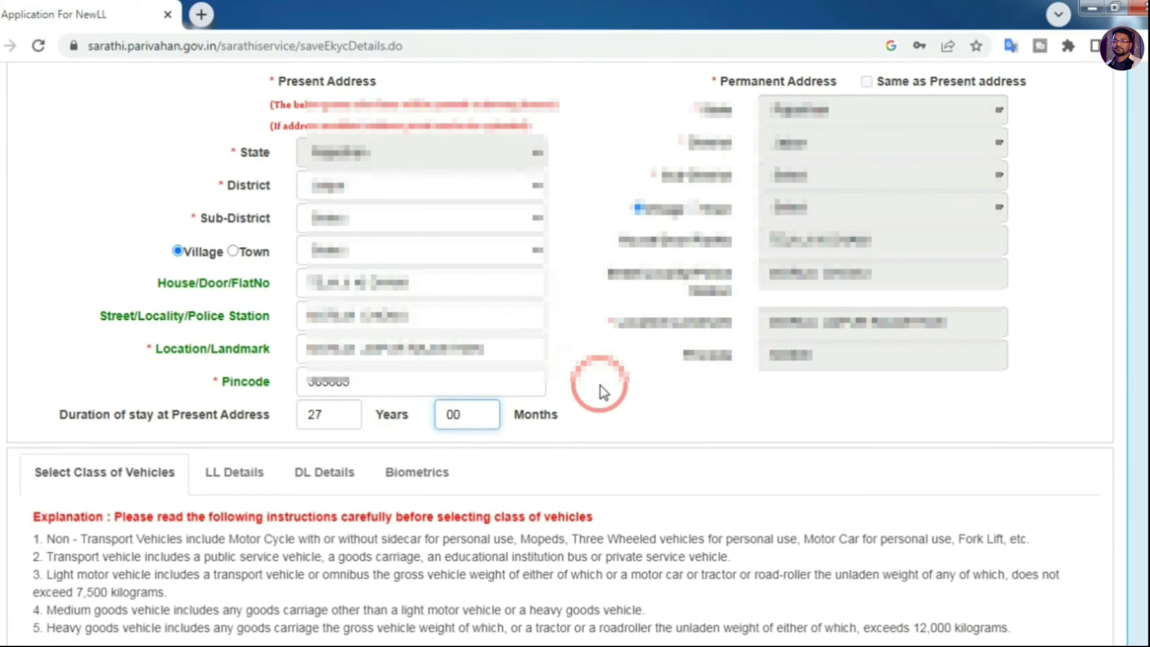
- Add Motor Cycle with Gear (Non Transport) (MCWG) and LIGHT MOTOR VEHICLE (LMV) to the selected classes of vehicles
scroll(601, 385, "down", 8)
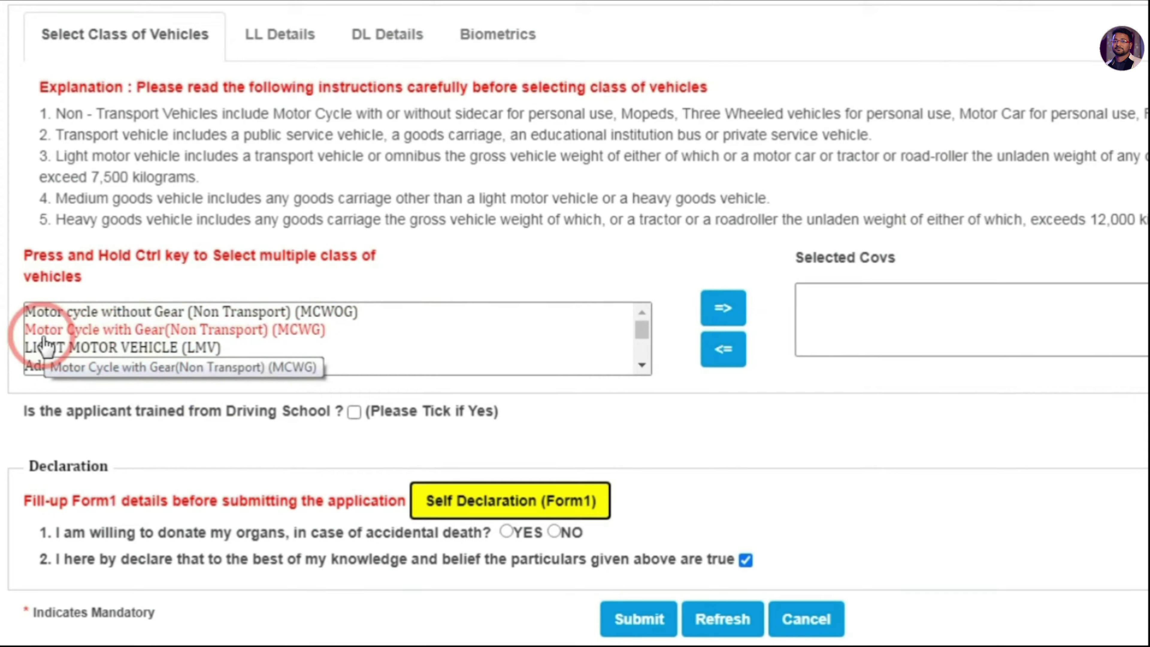
left_click(141, 338)
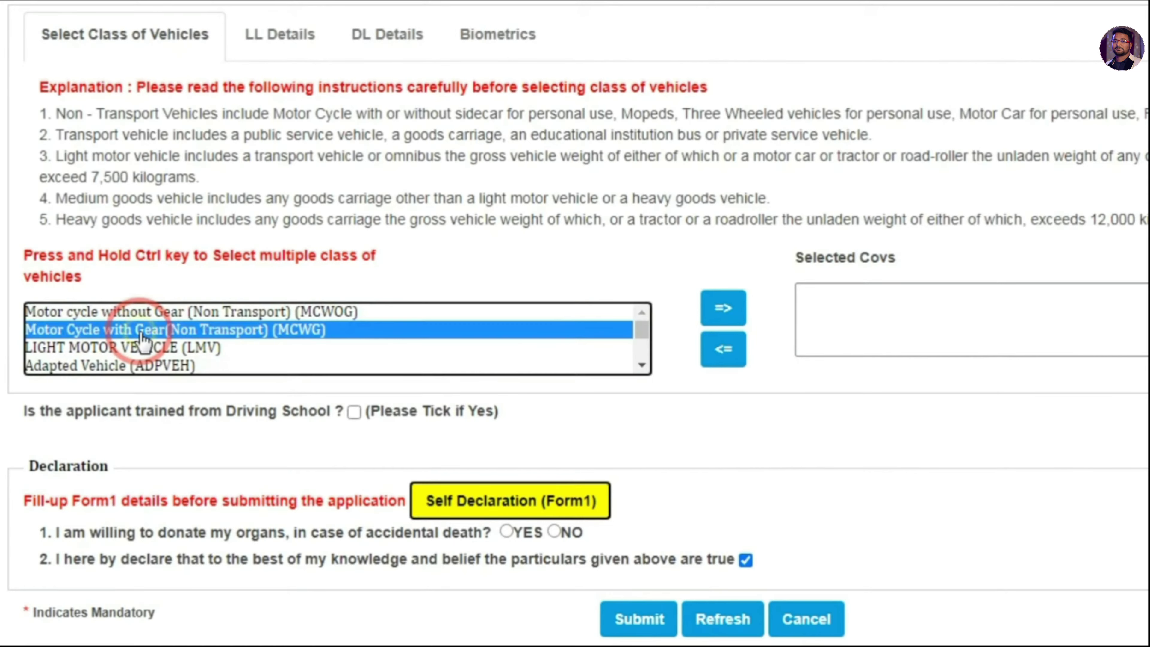
left_click(720, 309)
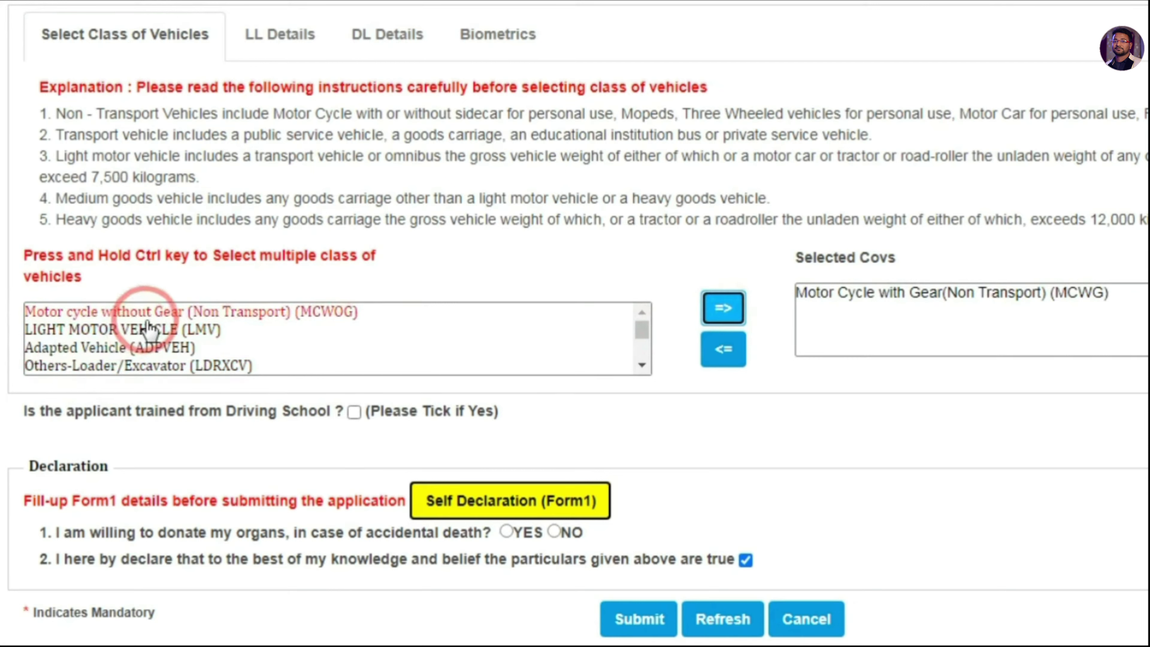
left_click(177, 331)
left_click(726, 310)
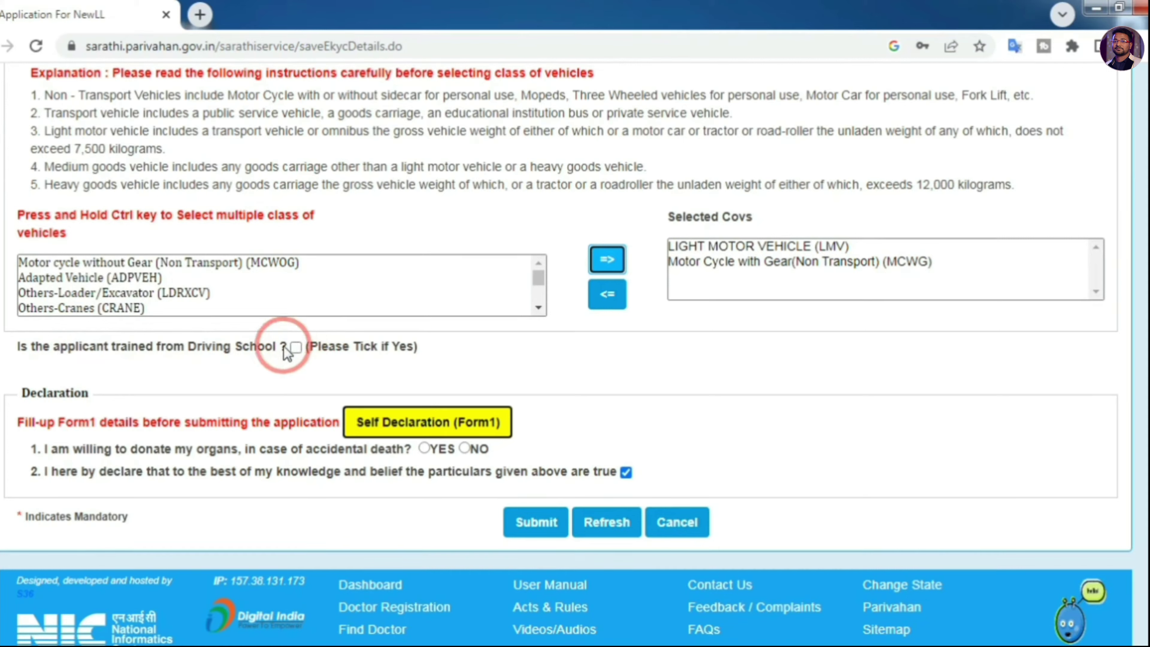
left_click(296, 355)
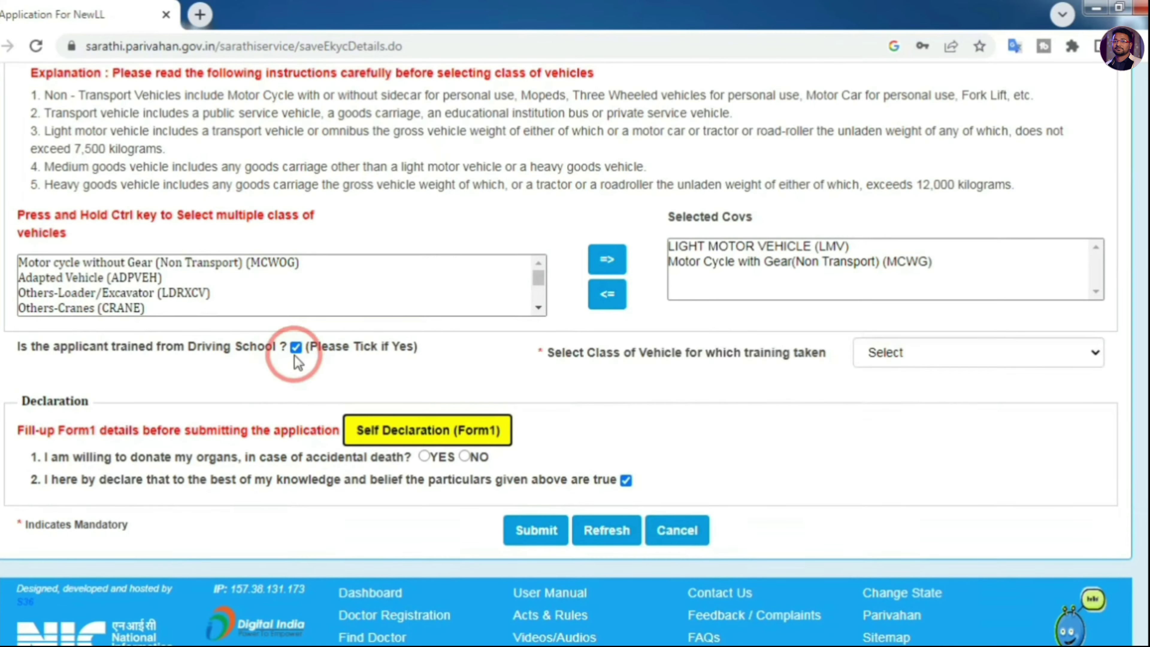
left_click(970, 362)
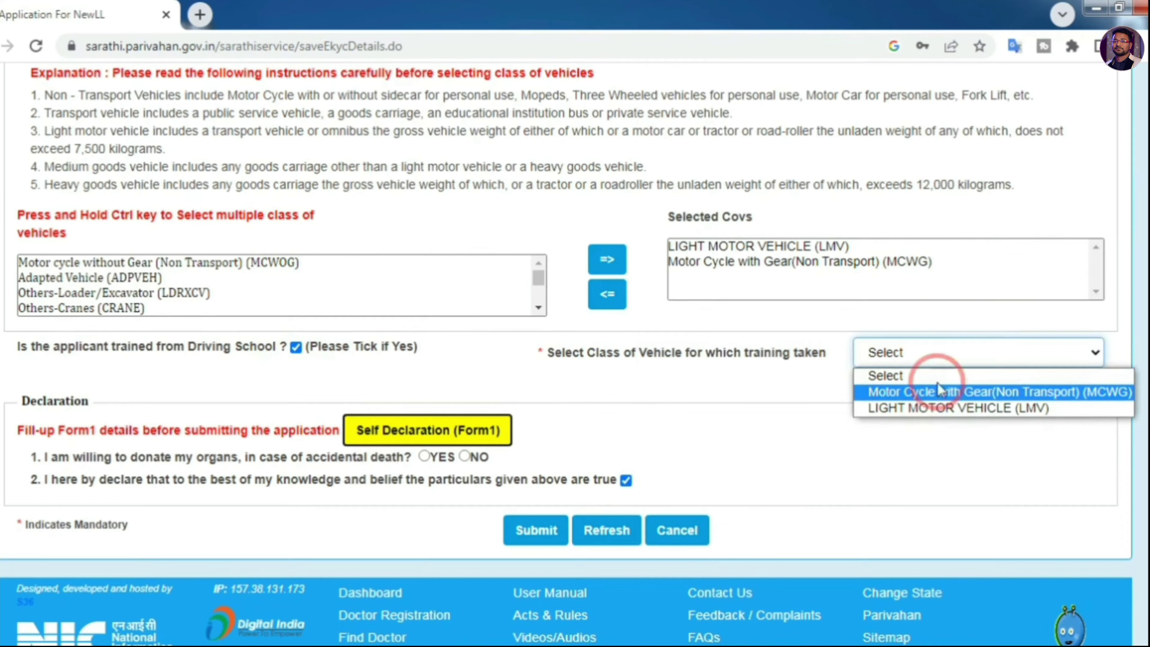
left_click(299, 352)
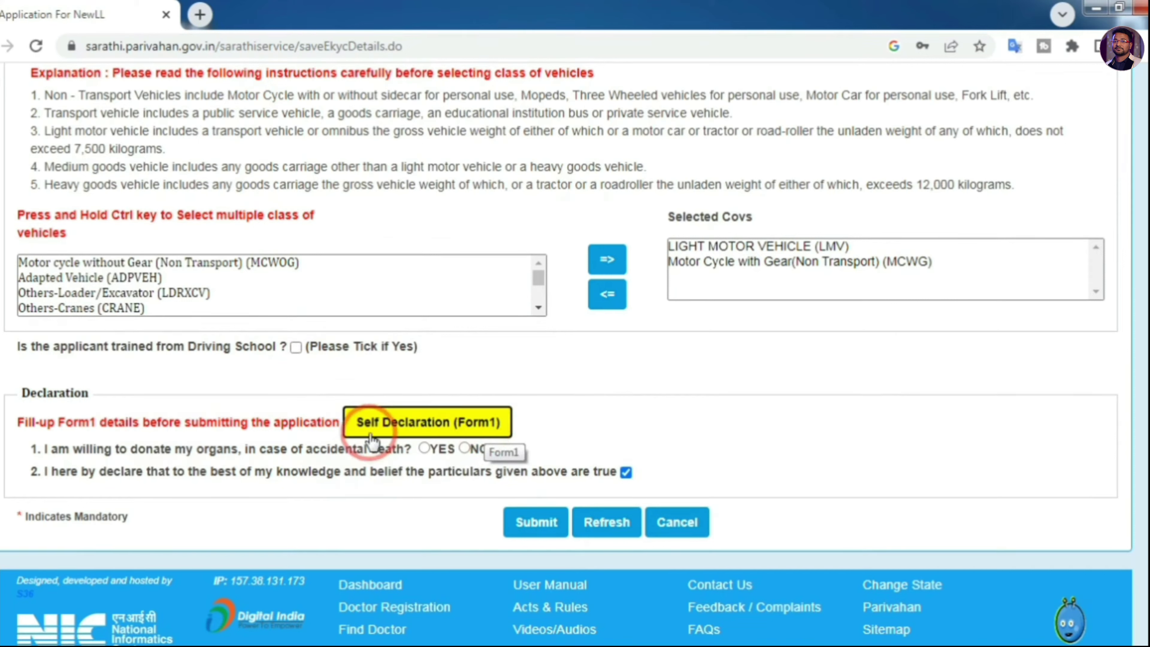
- Submit the Form1 physical fitness self declaration, answering YES to question (b) and NO to all others, and return to the application
left_click(452, 423)
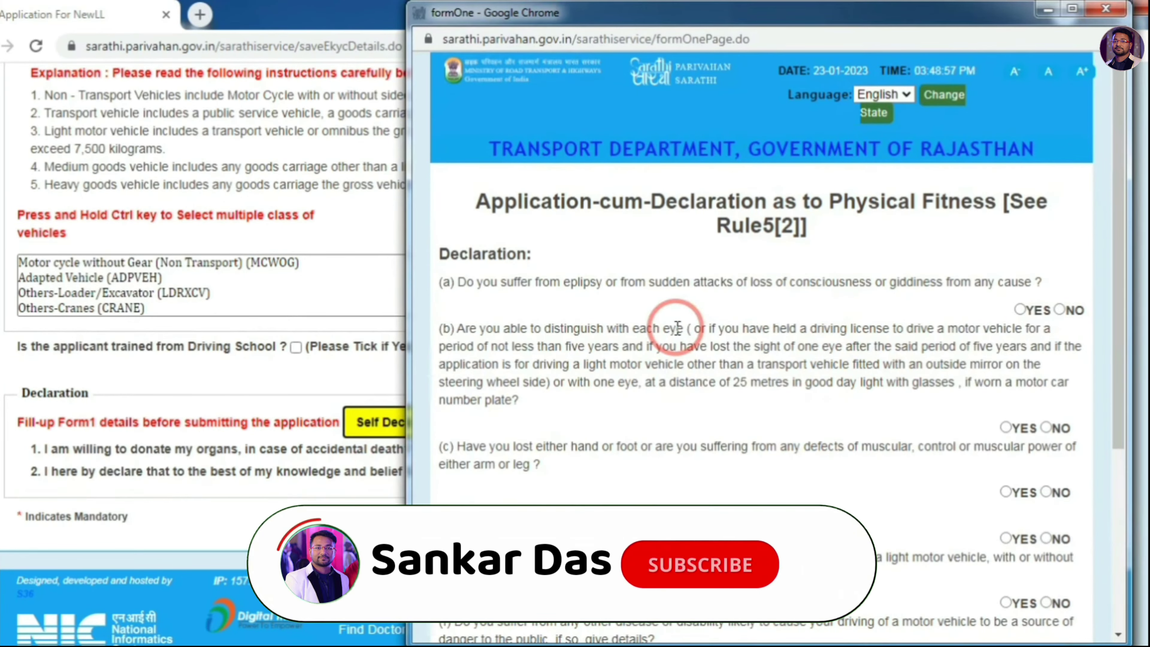
scroll(923, 327, "down", 2)
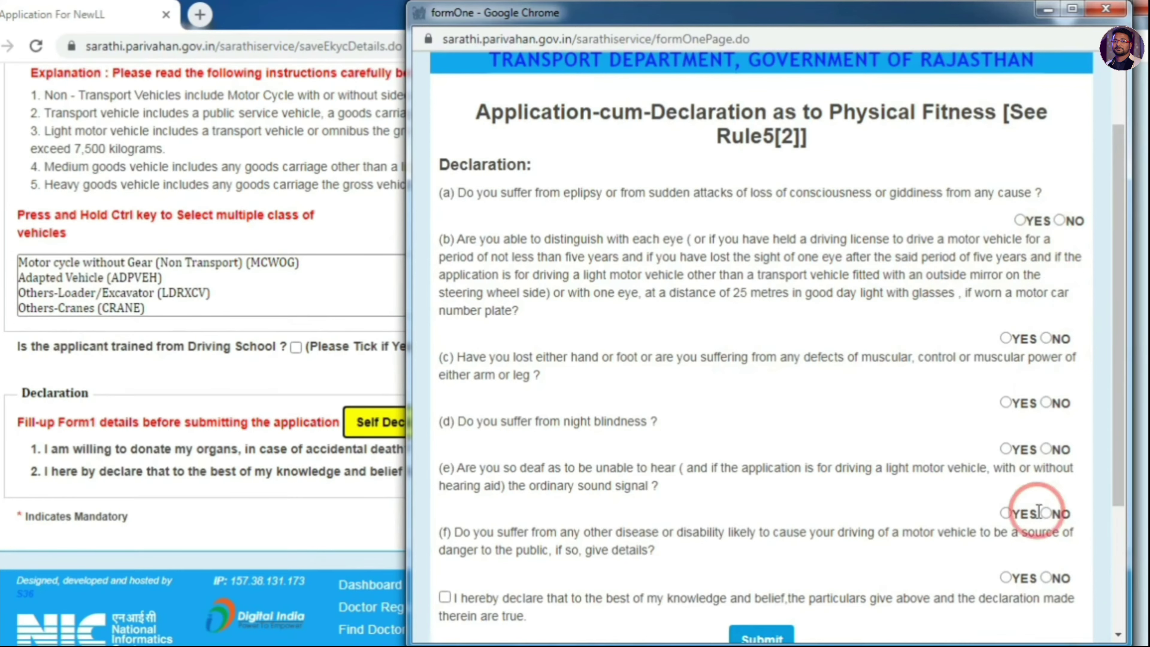
scroll(953, 399, "down", 2)
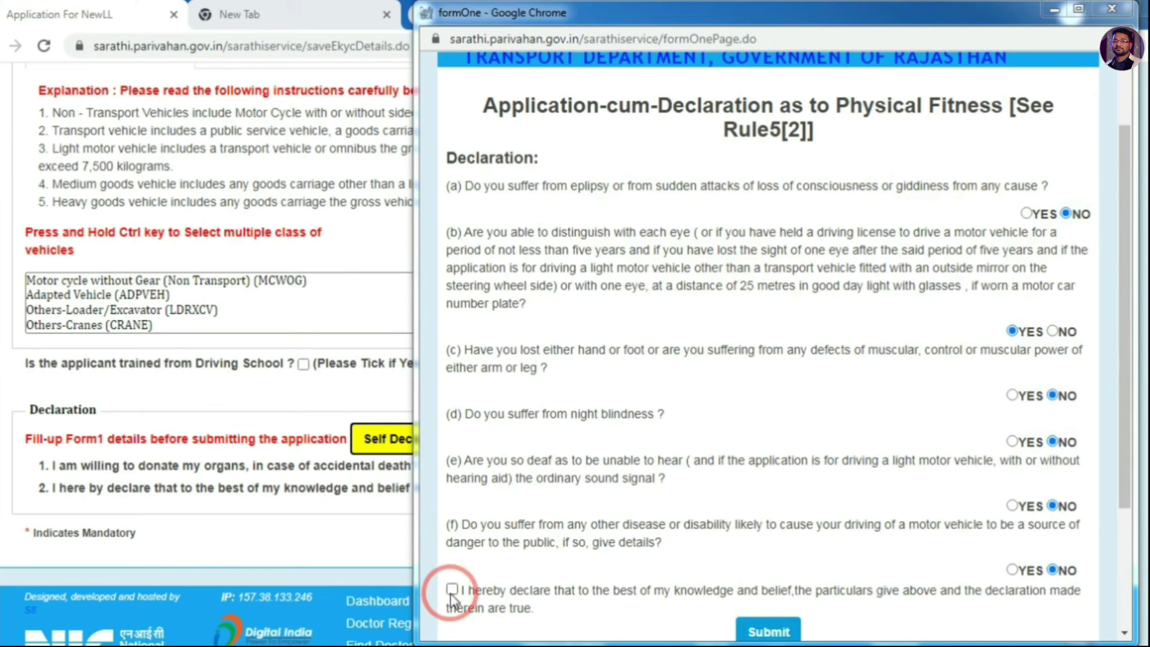
left_click(768, 631)
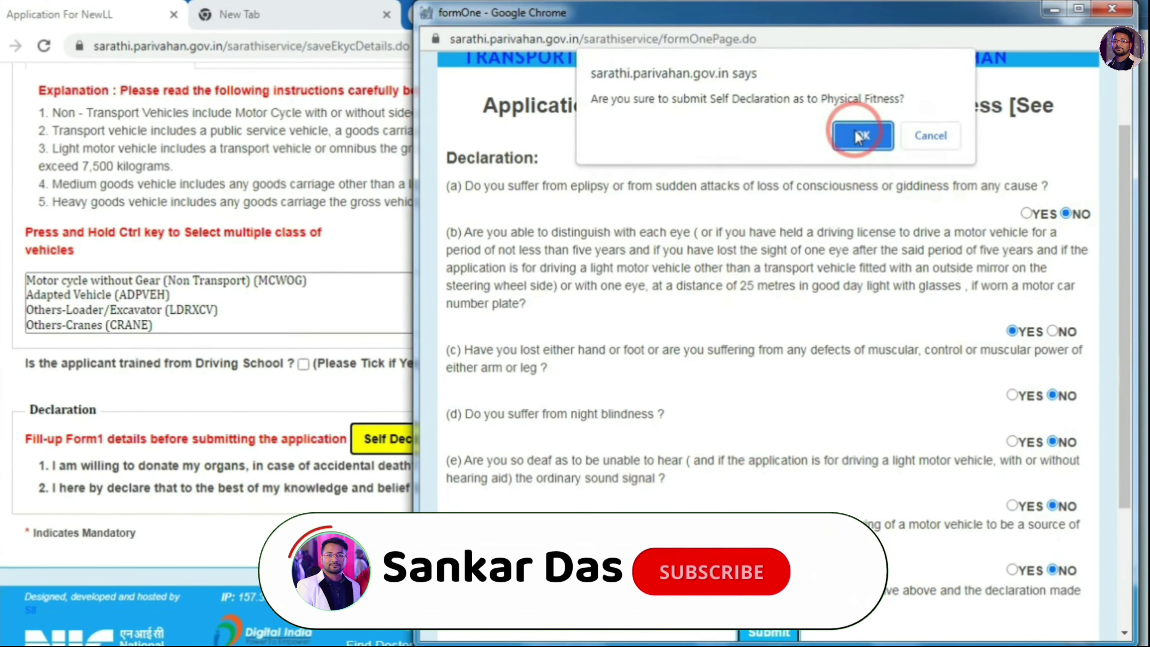
left_click(863, 133)
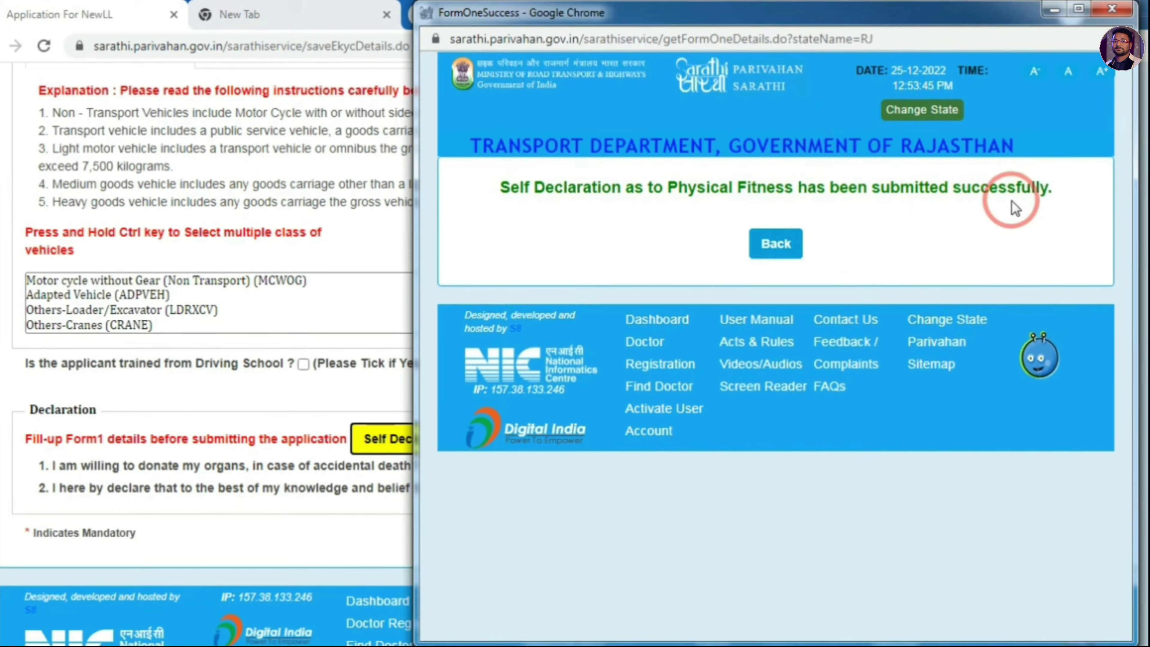
left_click(776, 245)
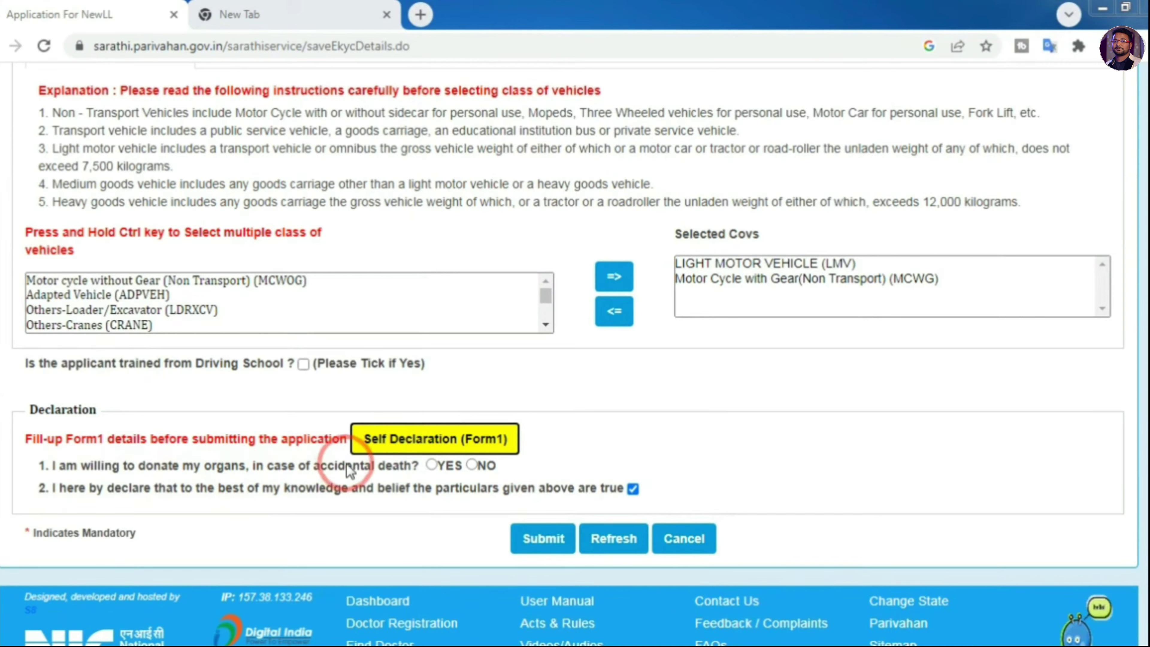
- Answer NO to organ donation and submit the learner's licence application, acknowledging the submission notice
left_click(432, 466)
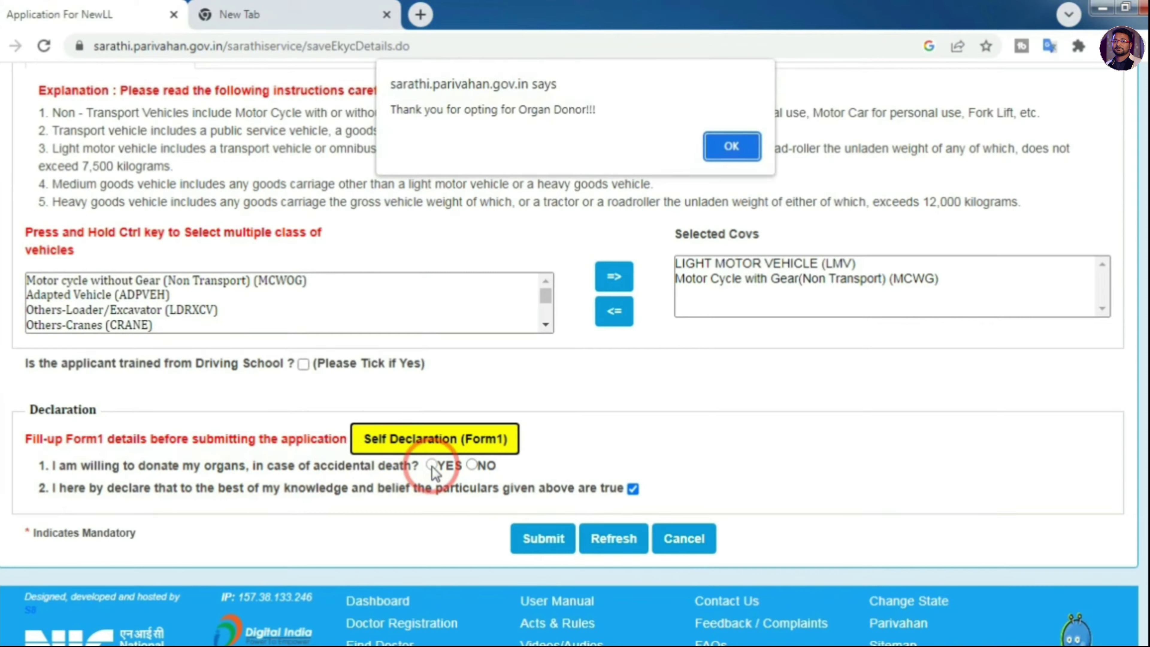
left_click(731, 145)
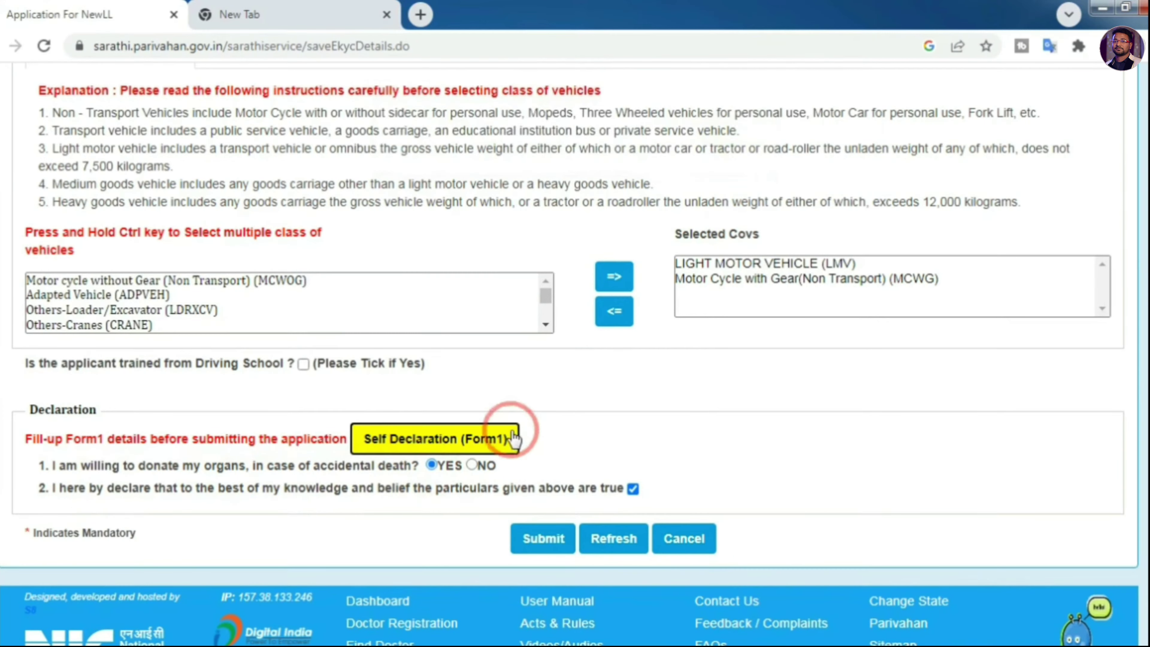
left_click(471, 465)
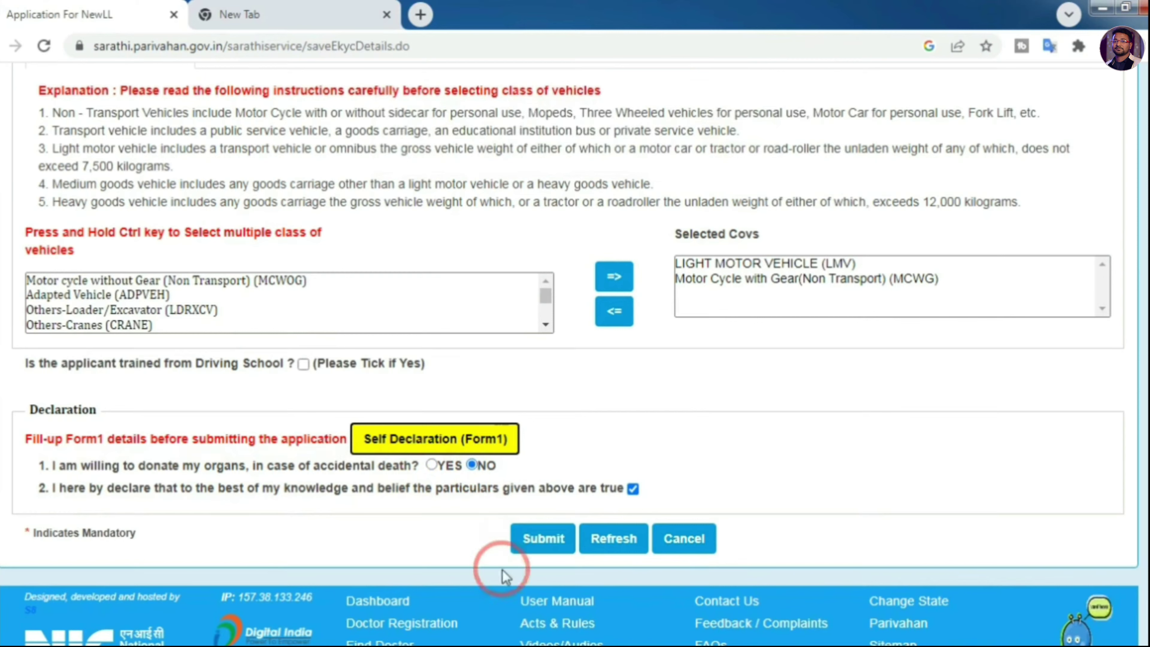
left_click(543, 539)
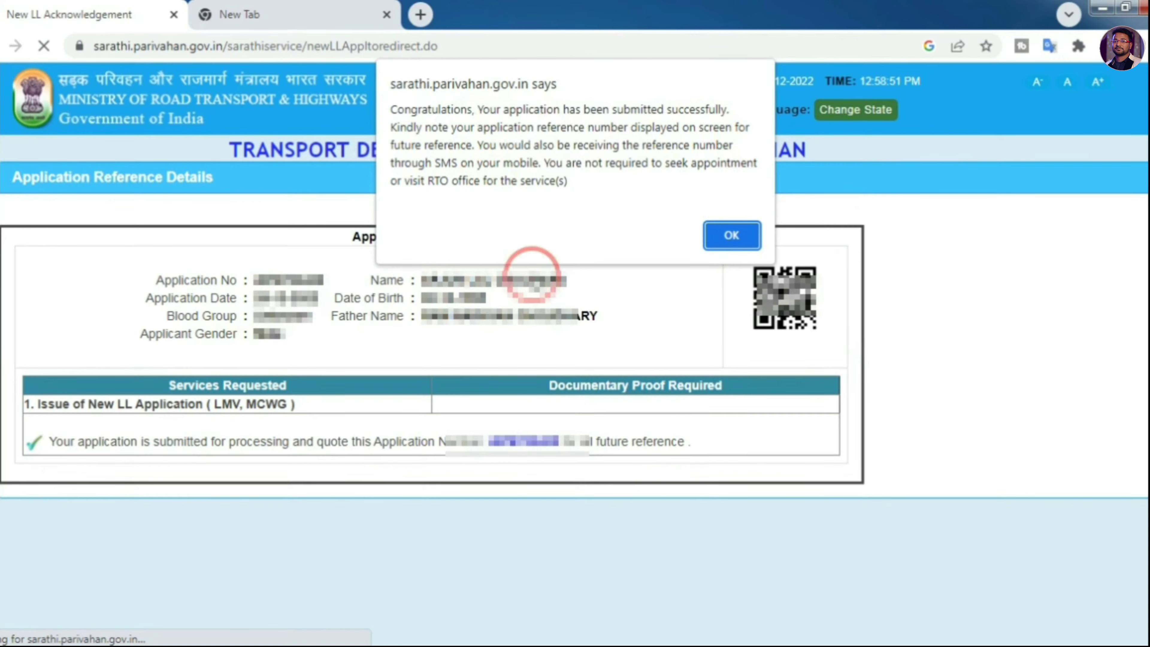
left_click(731, 235)
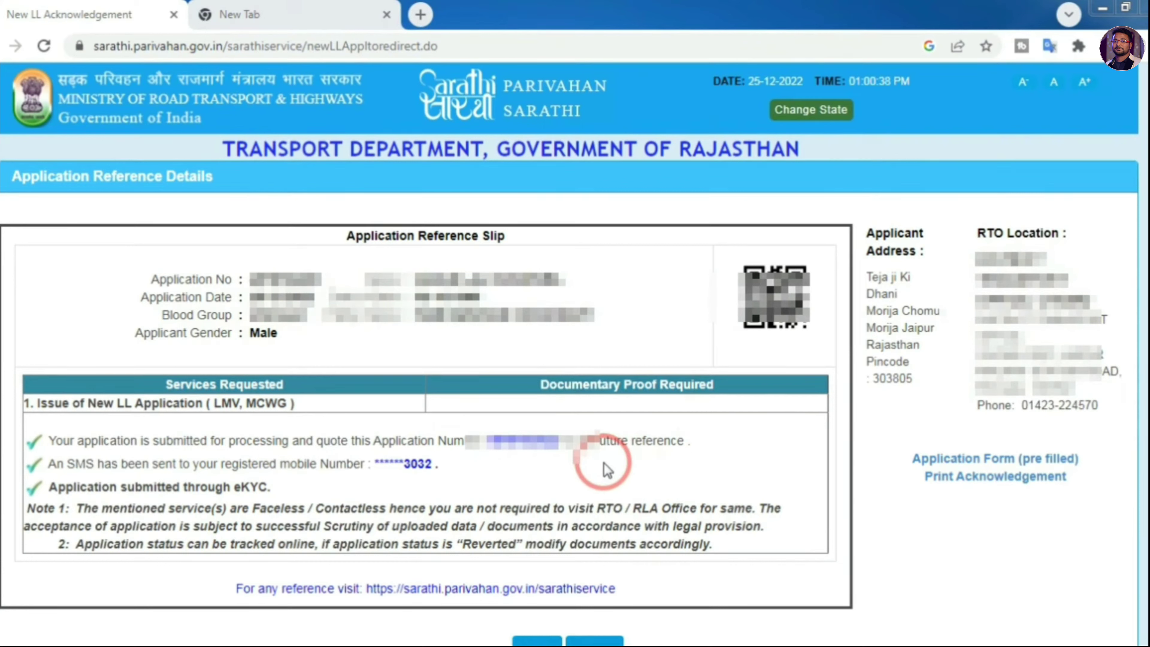
- Continue from the application reference slip and submit the captcha to open the application status
scroll(588, 498, "down", 2)
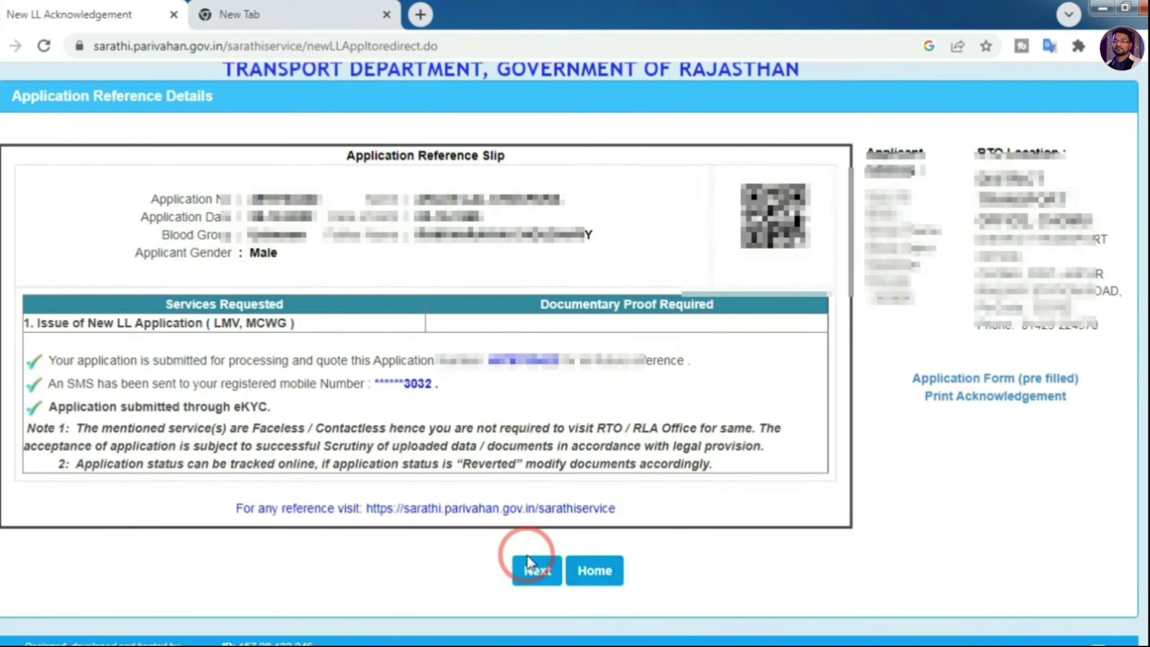
left_click(535, 574)
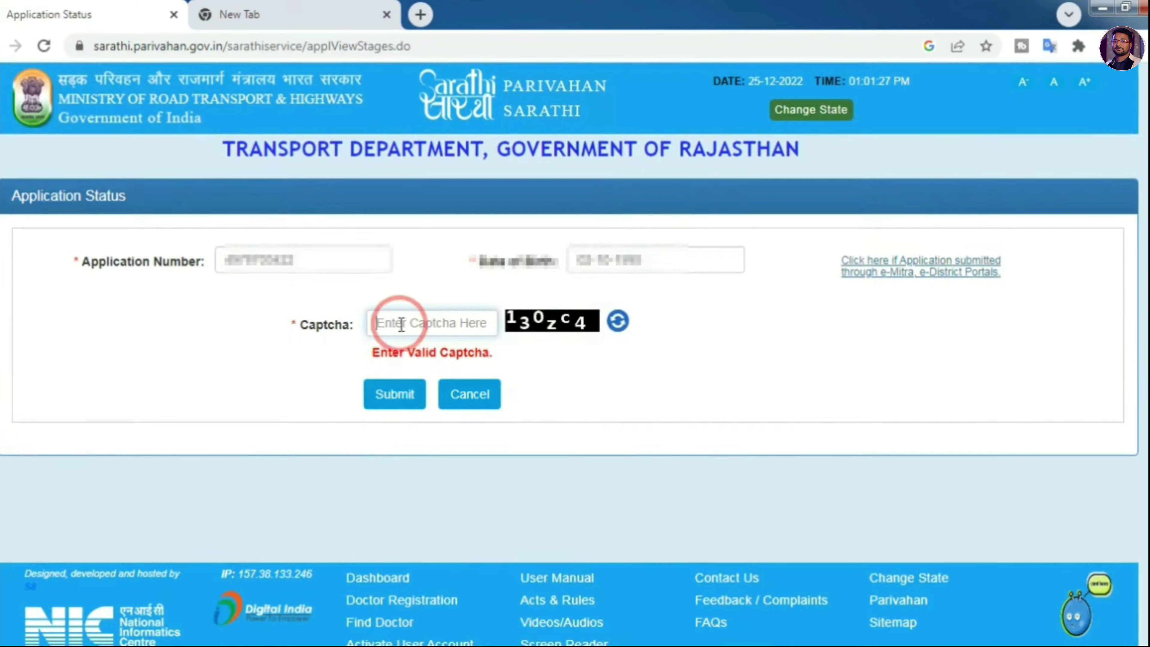
left_click(400, 409)
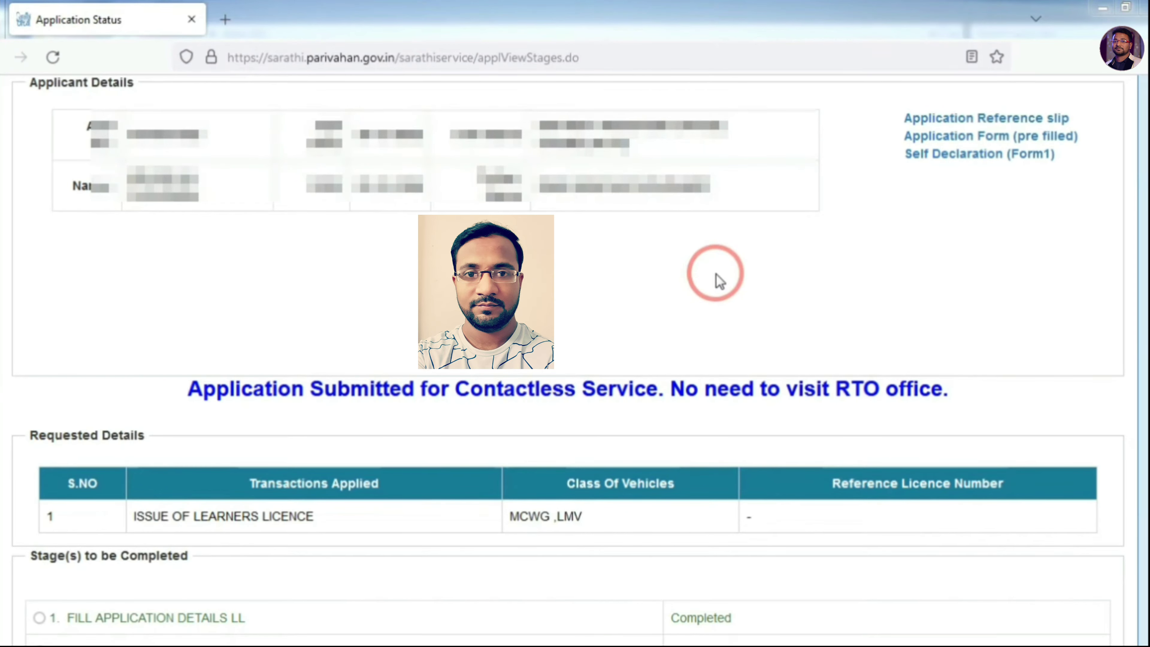
- Open the UPLOAD PHOTO AND SIGNATURE stage, upload and save the signature image, and continue back to the application stages
scroll(688, 287, "down", 5)
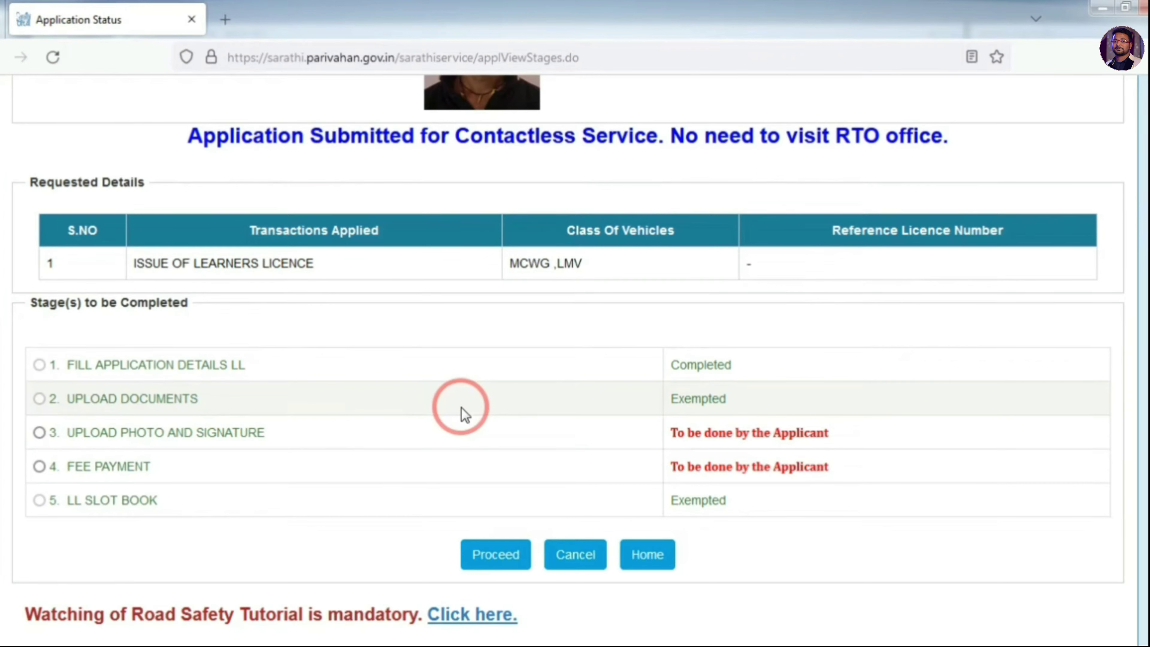
left_click(382, 428)
left_click(496, 560)
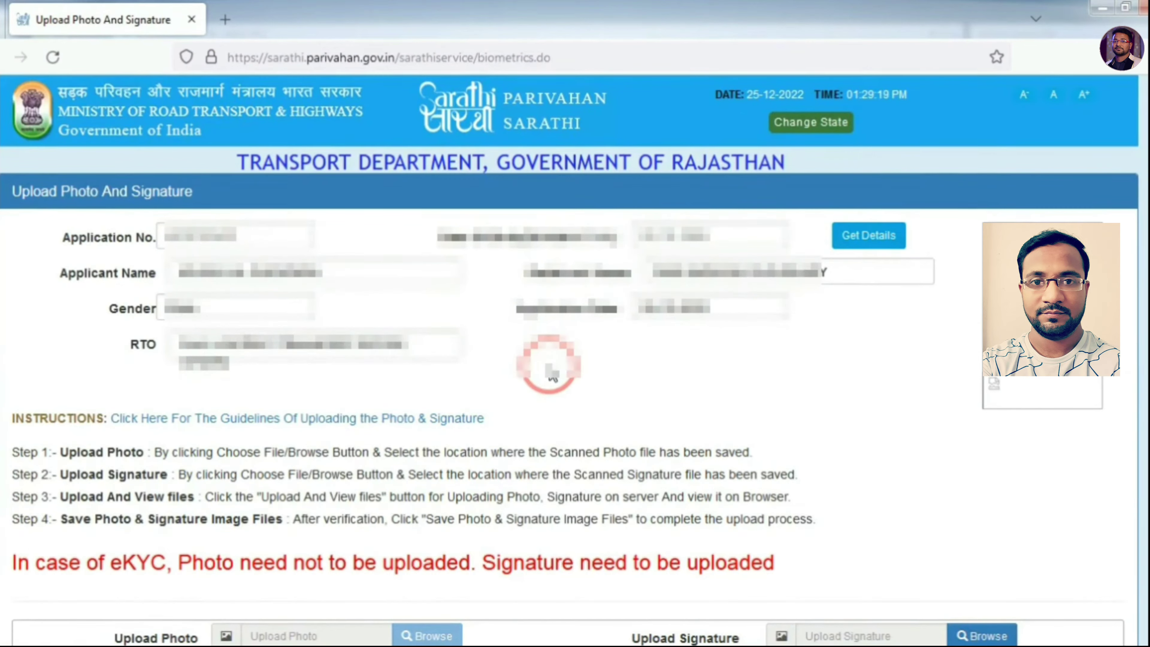
scroll(551, 374, "down", 5)
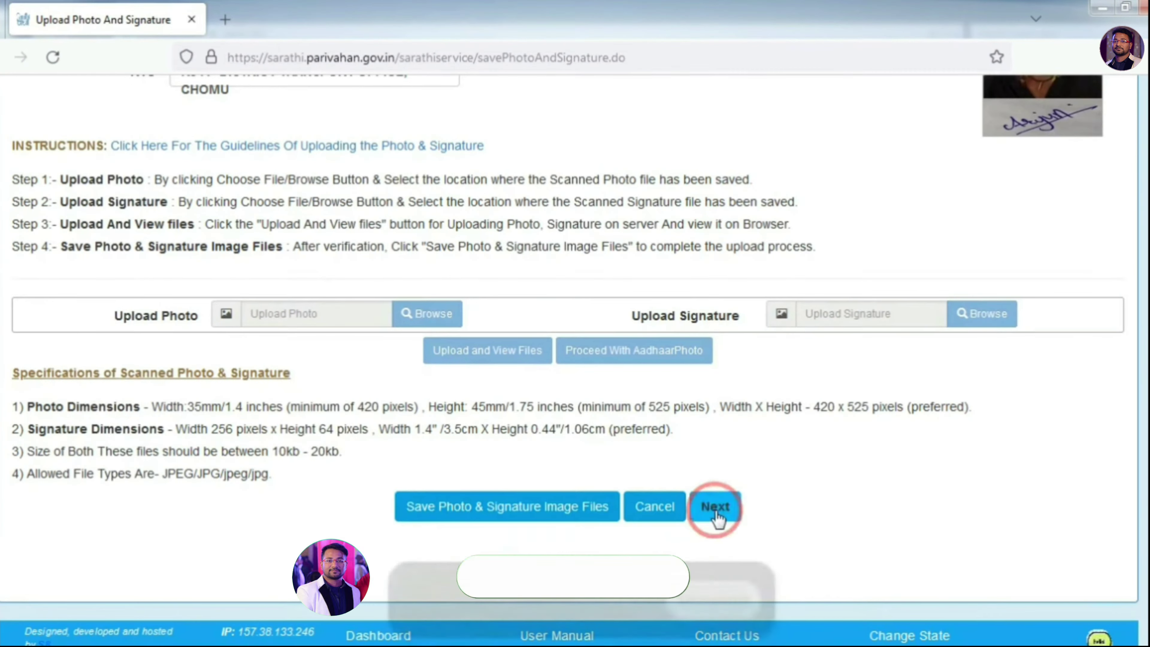
left_click(715, 506)
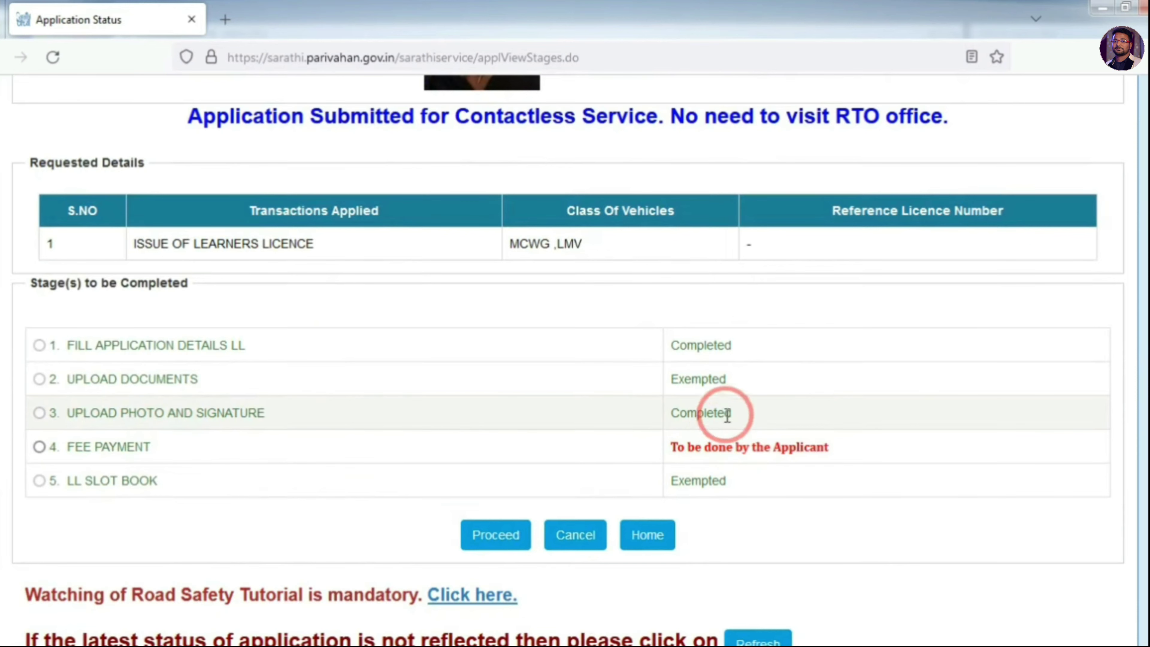
- Proceed to the FEE PAYMENT stage and review the fee breakdown for the learner's licence and test
double_click(679, 412)
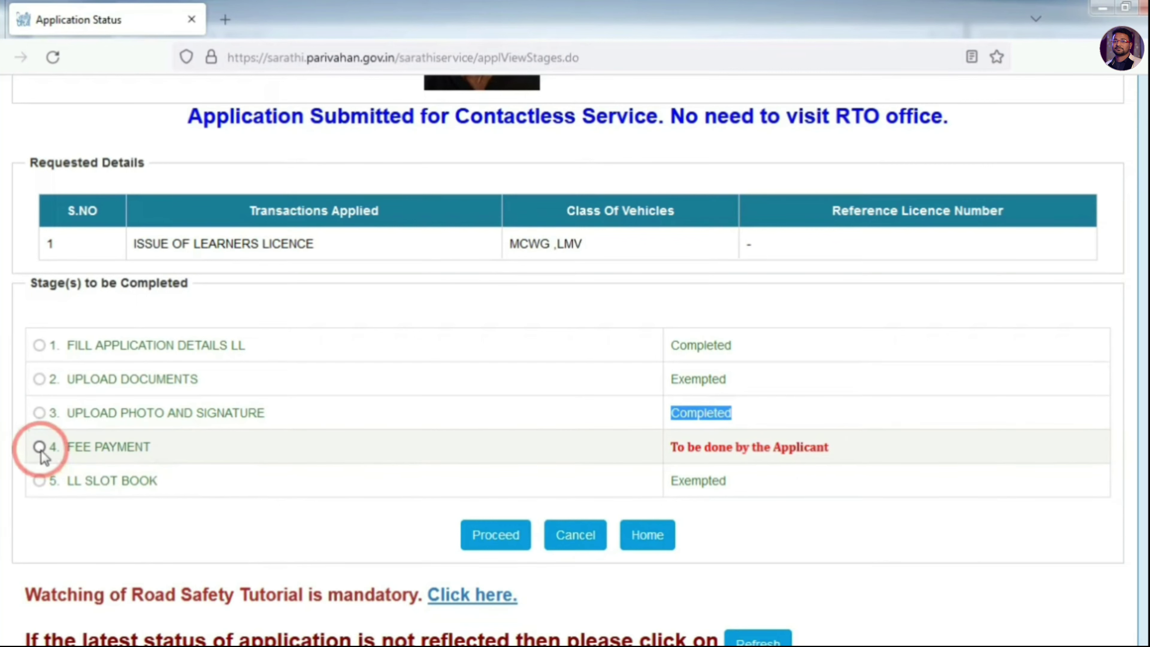
left_click(491, 537)
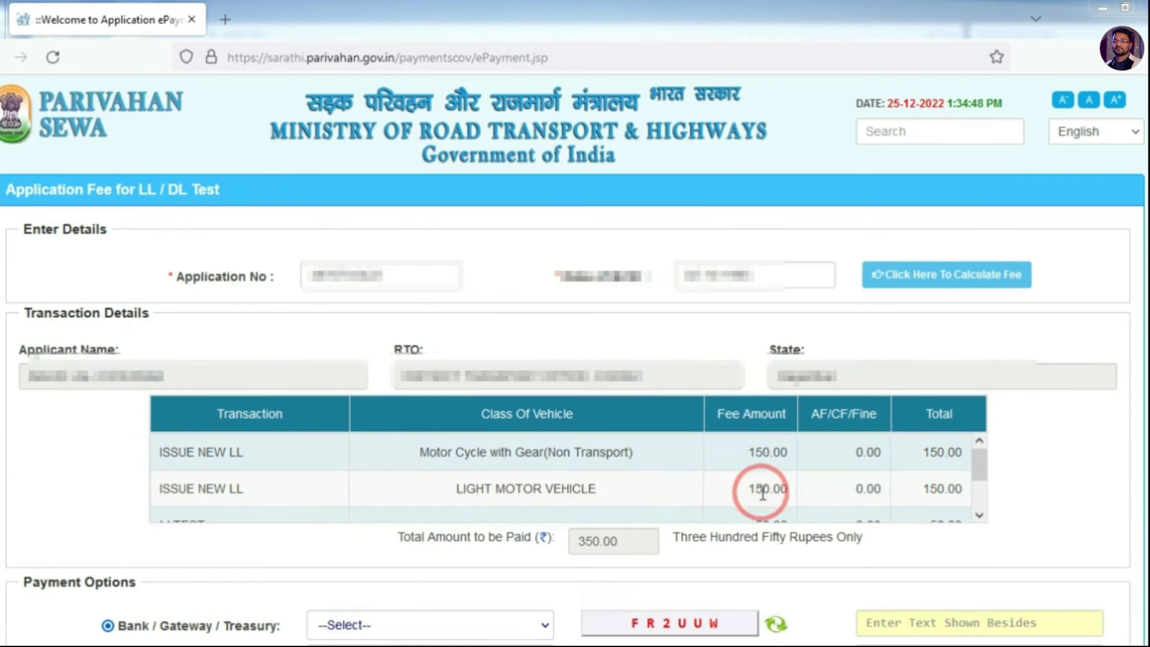
left_click_drag(979, 462, 980, 476)
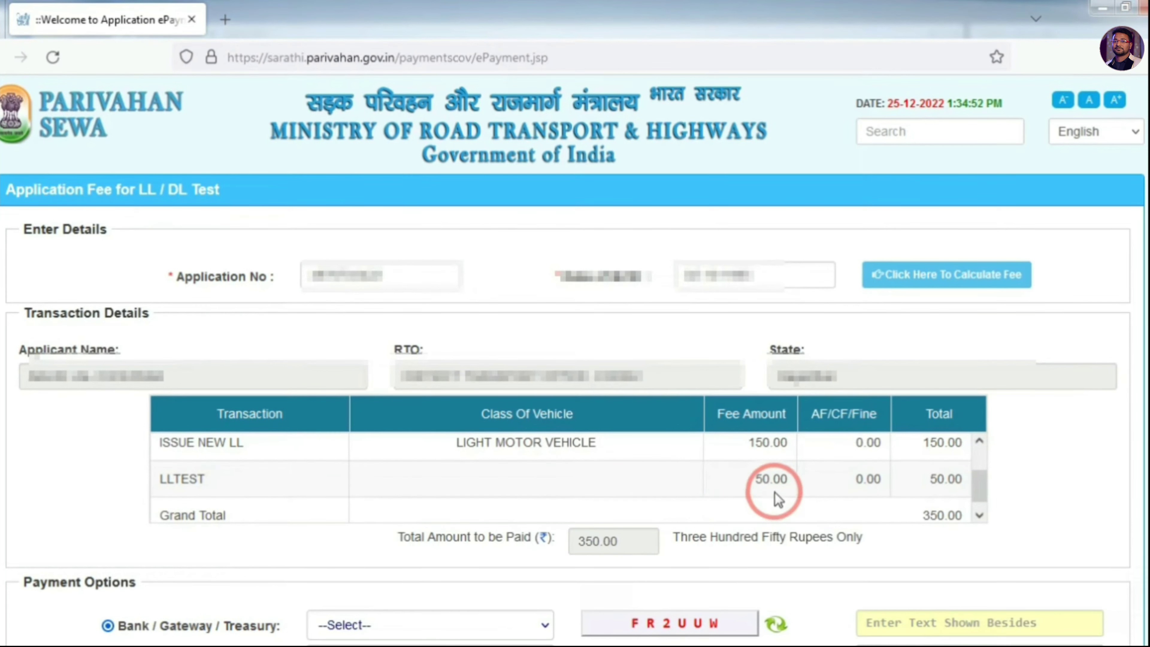
left_click(870, 493)
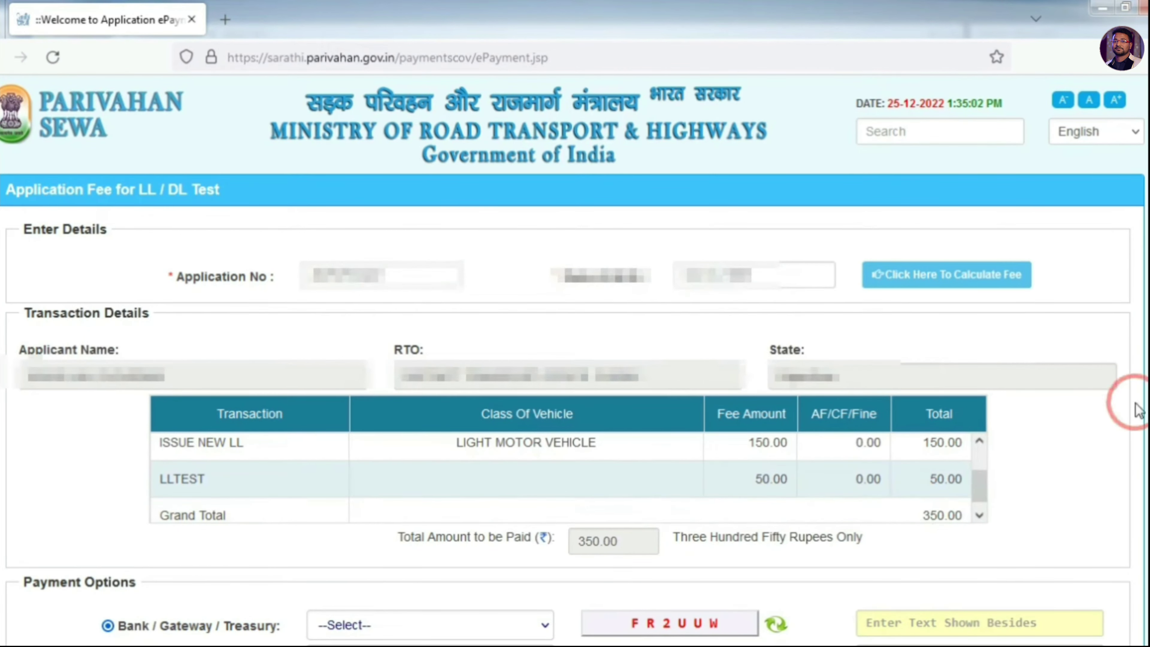
- Select eGras as the payment gateway, enter the captcha text and start the fee payment
scroll(384, 444, "down", 5)
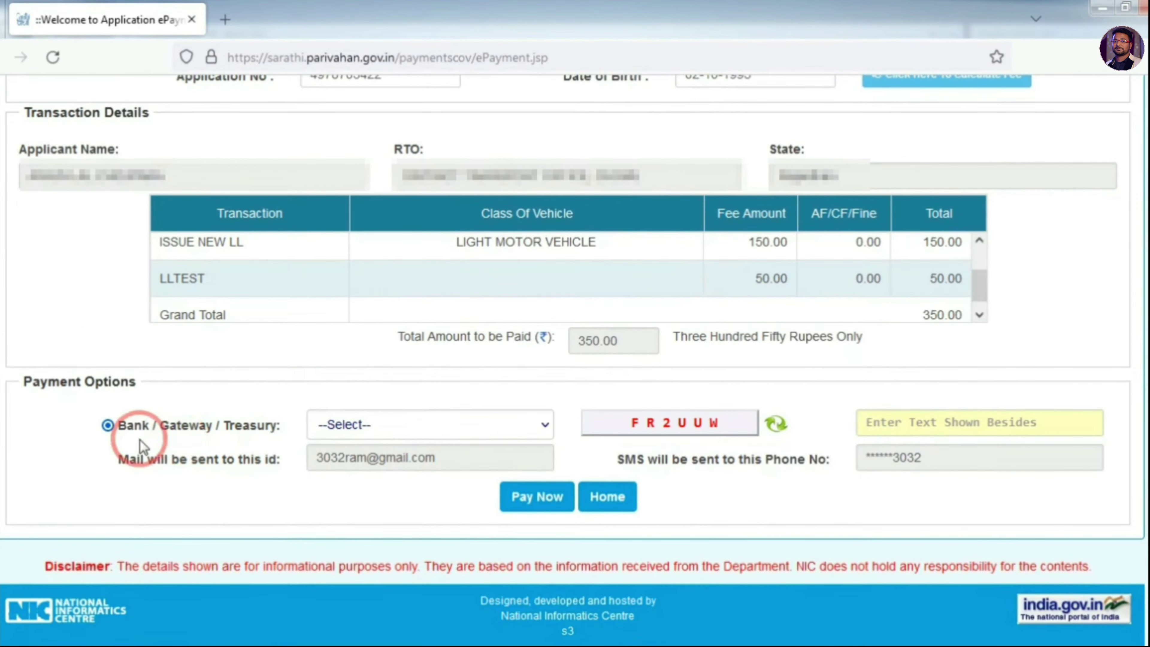
left_click(411, 426)
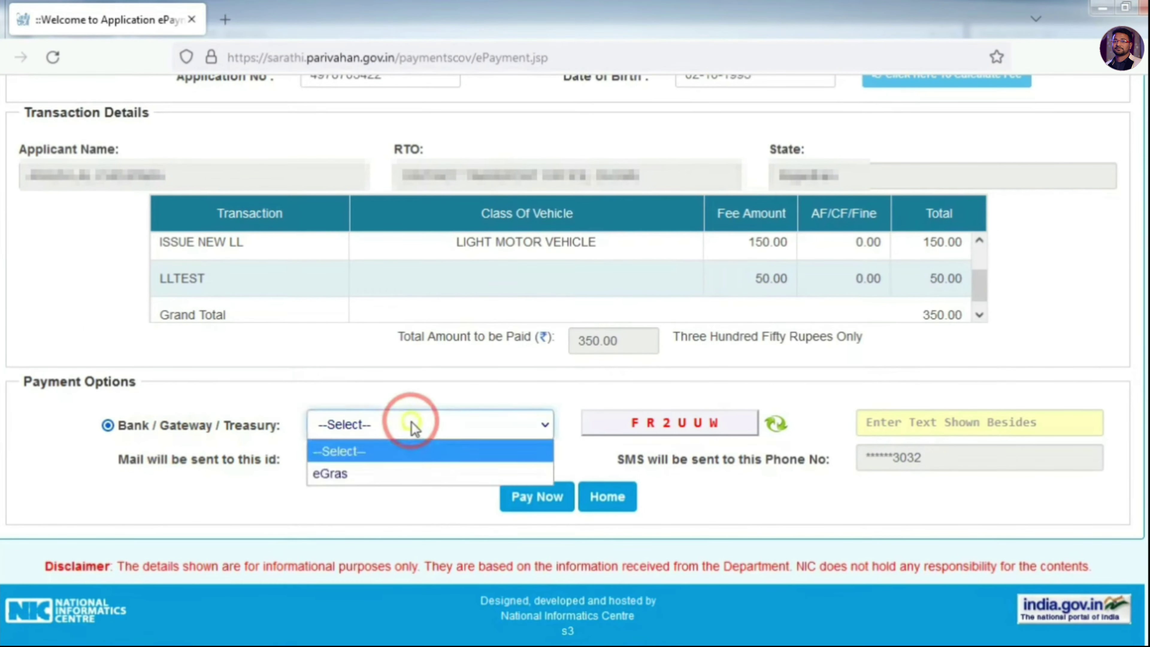
left_click(339, 473)
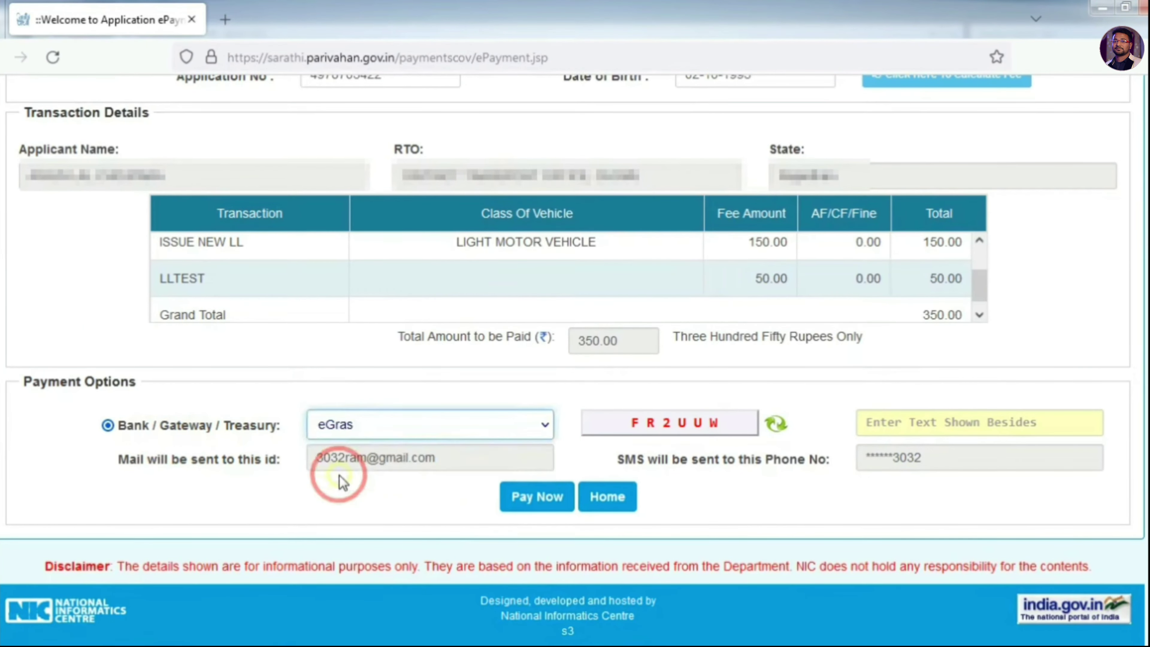
left_click(903, 427)
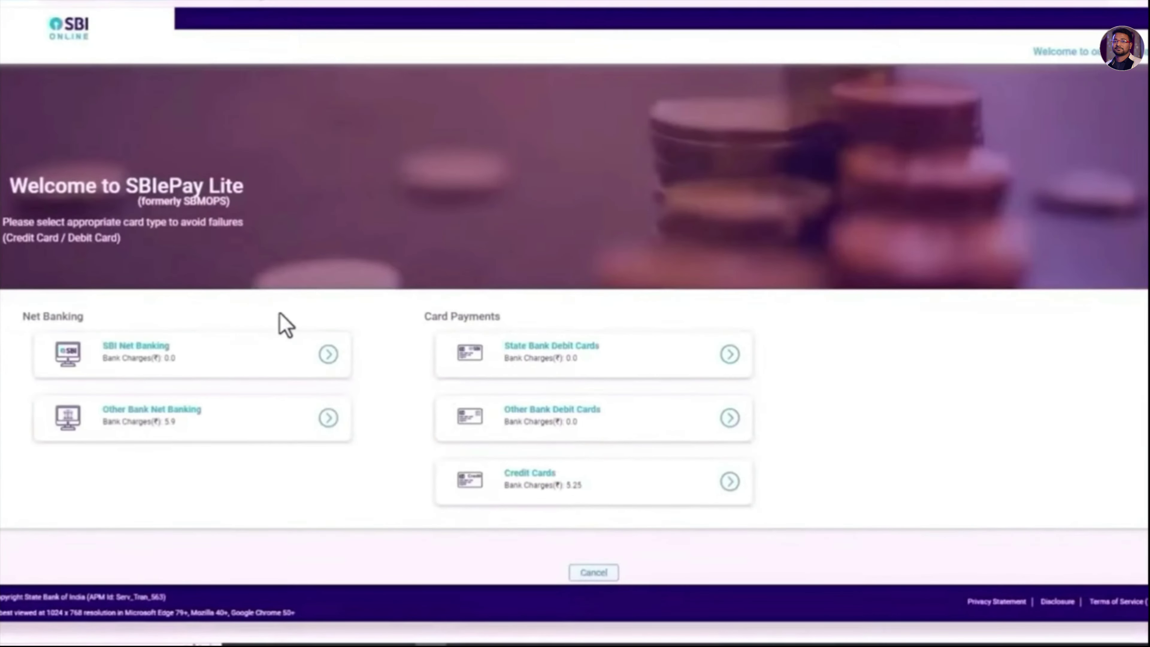
- Pay the fee through Other Bank Debit Cards, entering the card number, expiry date, cardholder's name, CVV and captcha
left_click(561, 428)
left_click(583, 421)
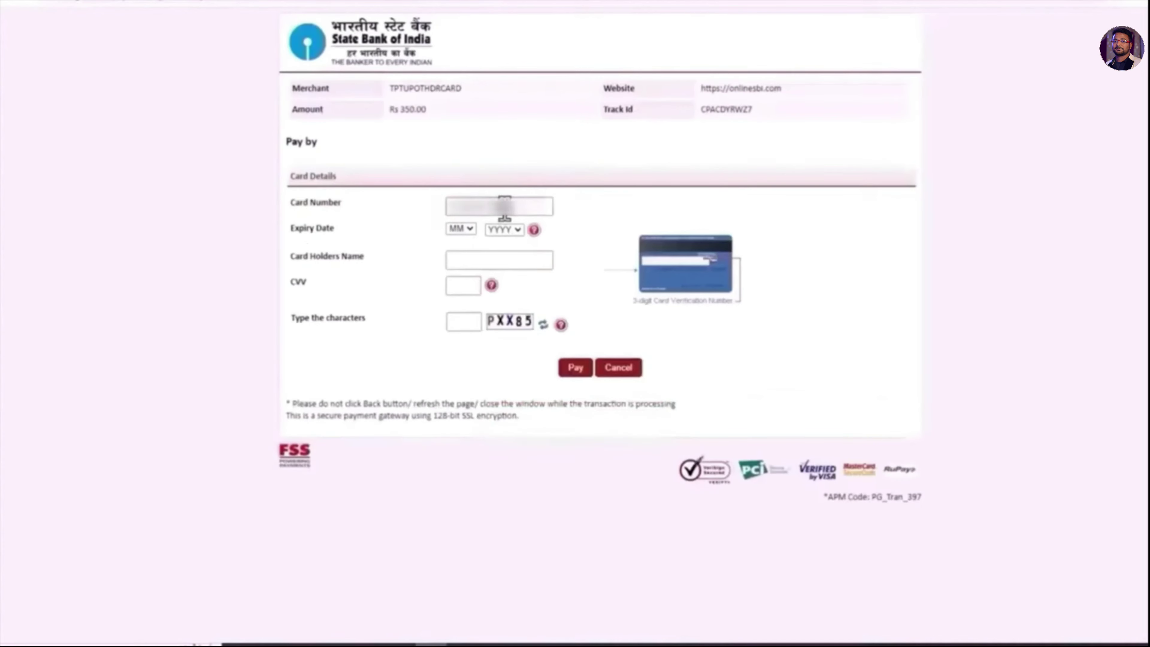
left_click(452, 284)
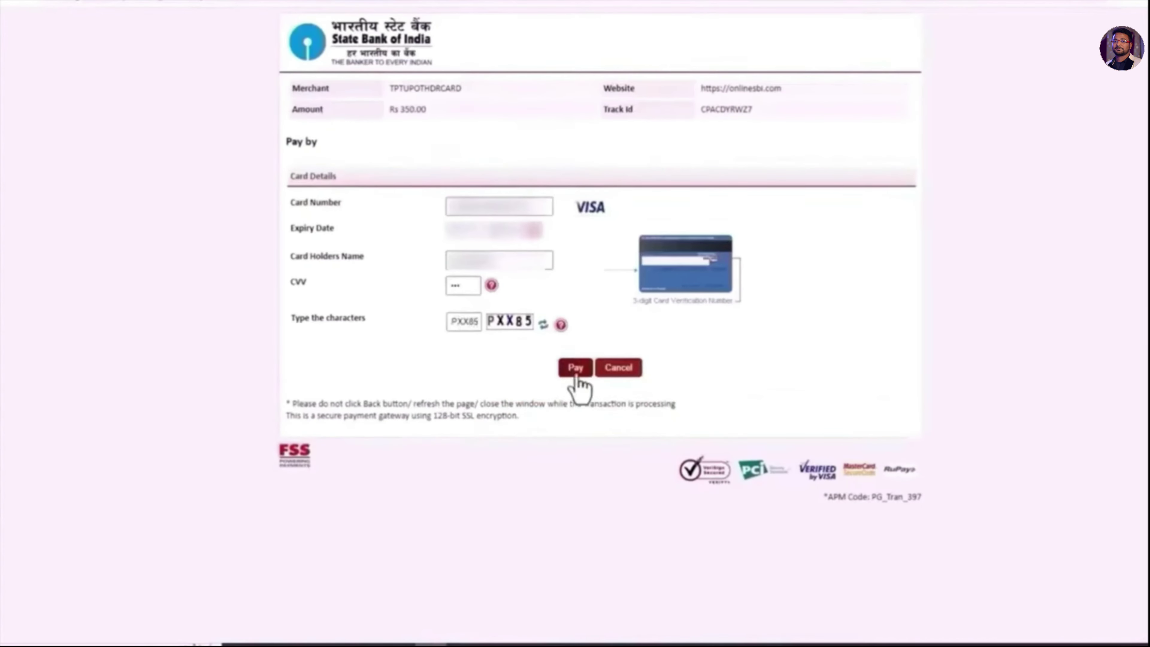
left_click(576, 372)
left_click(721, 198)
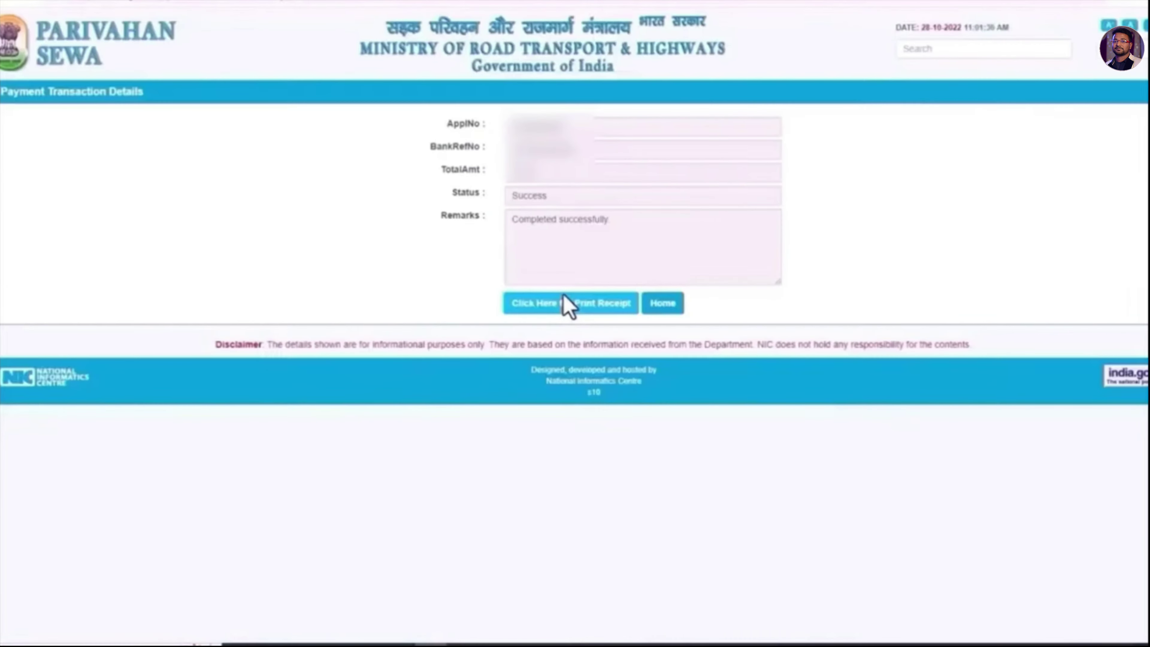
- Open the printable payment receipt, and proceed to the LL test from the completed road safety tutorial
left_click(566, 304)
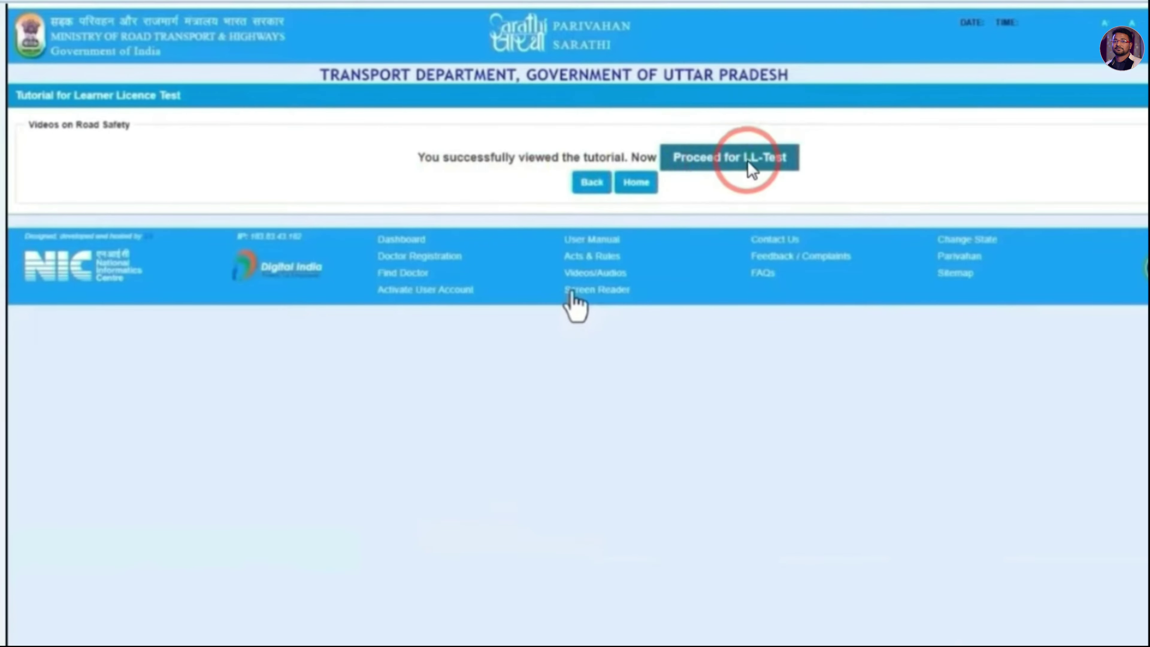
left_click(725, 166)
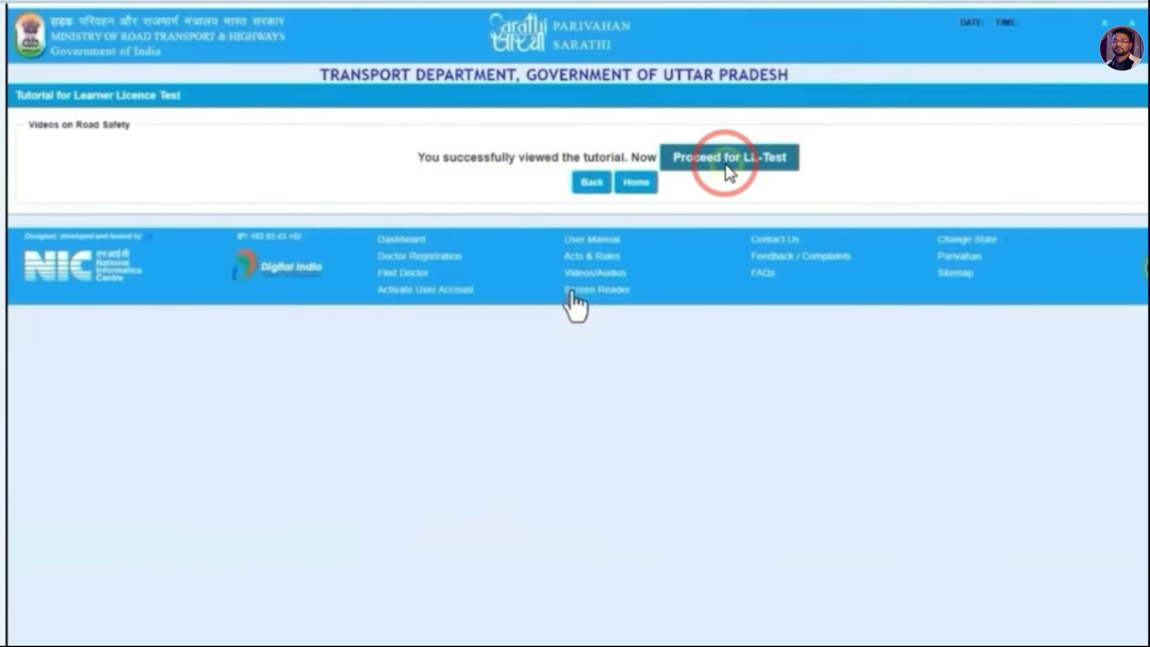